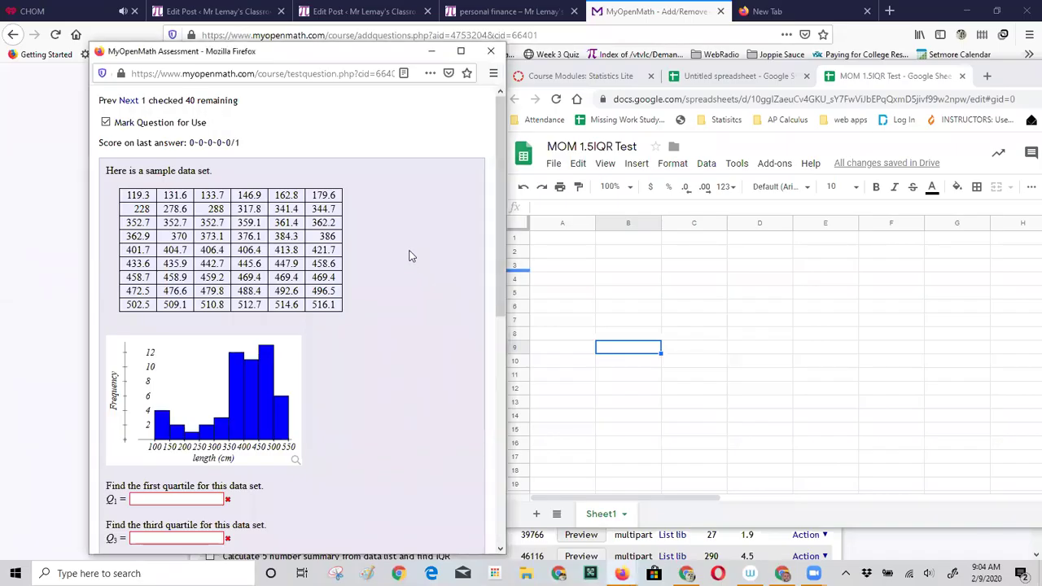
- Copy the complete sample data table from the quartile question
scroll(340, 339, "down", 3)
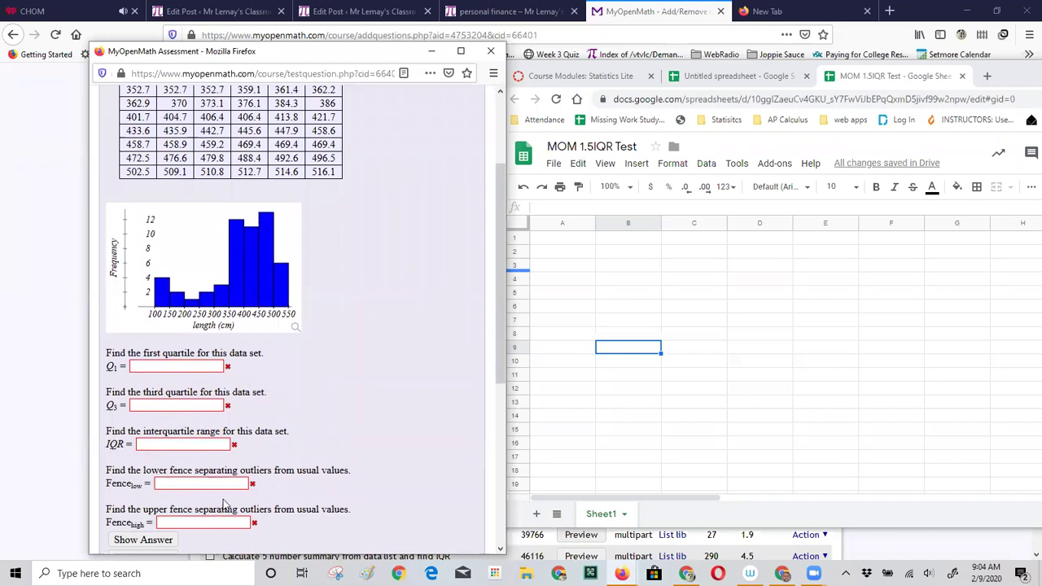
scroll(270, 453, "down", 2)
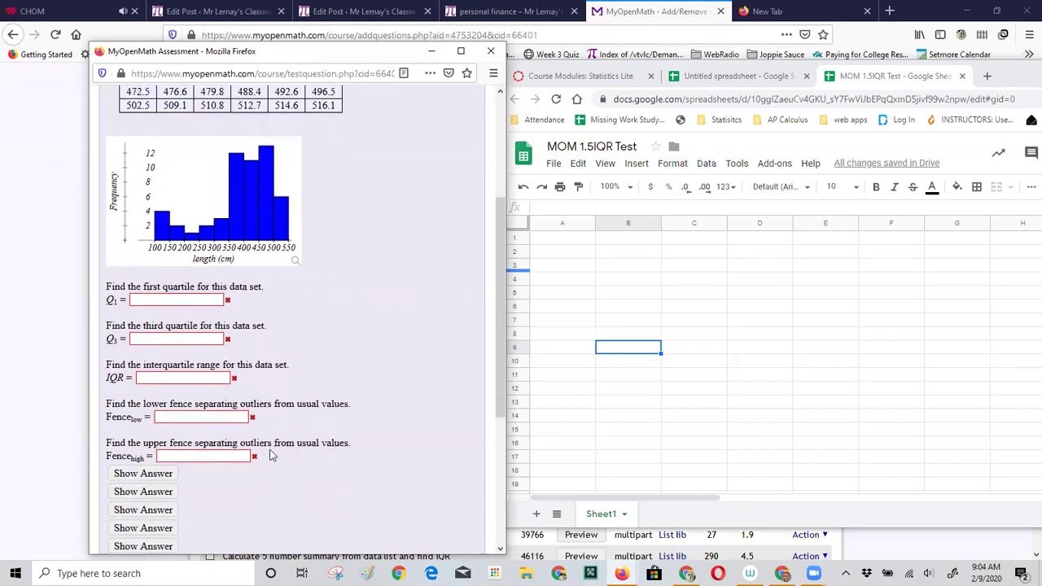
scroll(264, 456, "up", 2)
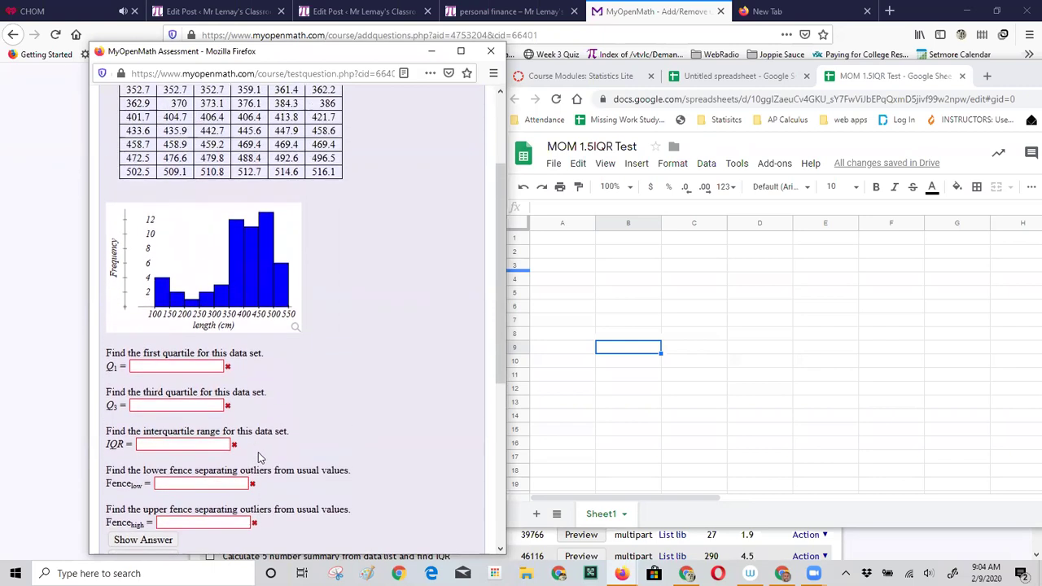
scroll(253, 457, "up", 4)
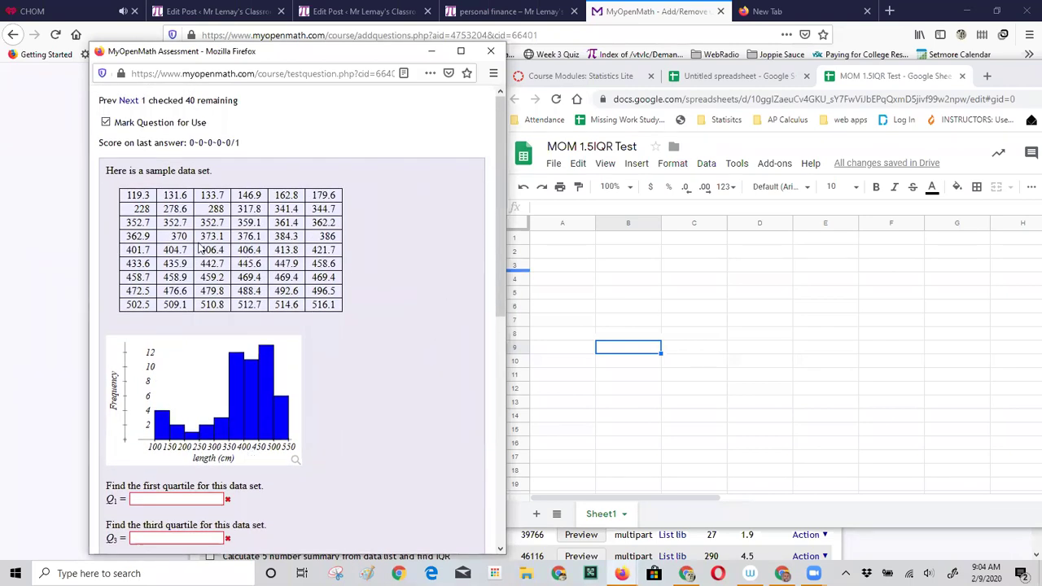
triple_click(129, 195)
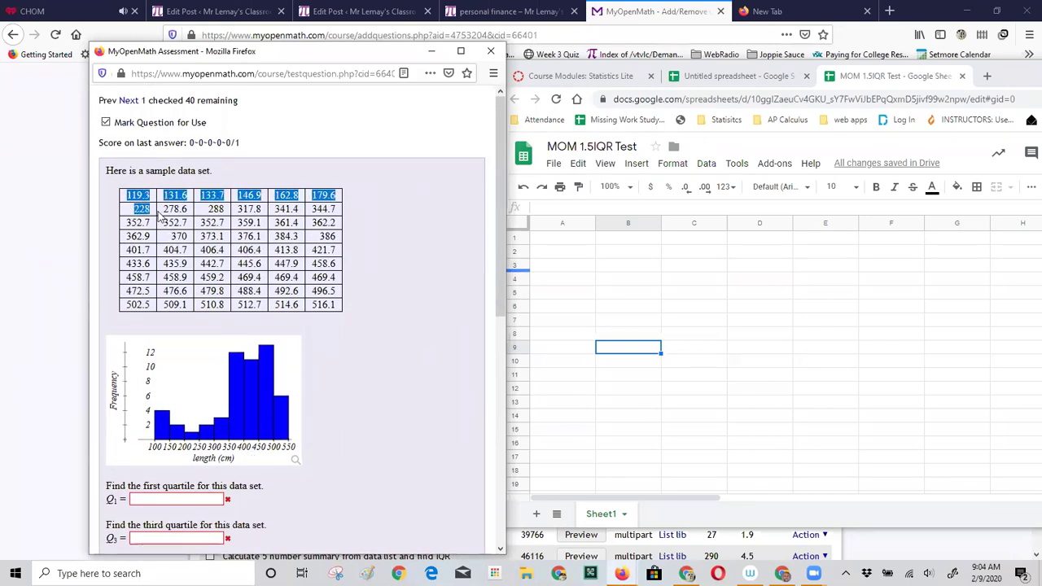
left_click(128, 193)
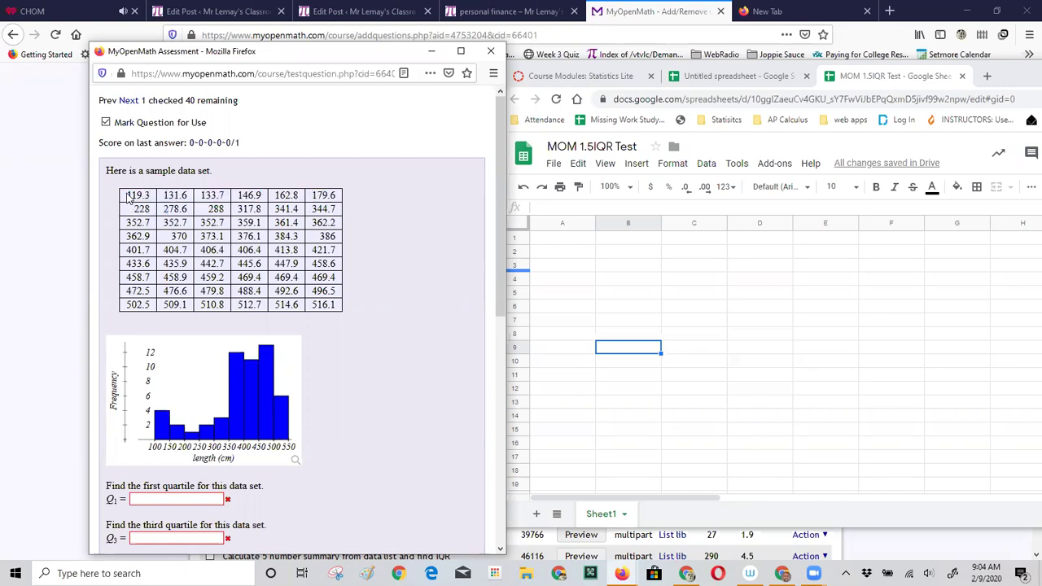
left_click_drag(126, 199, 340, 308)
key("ctrl+c")
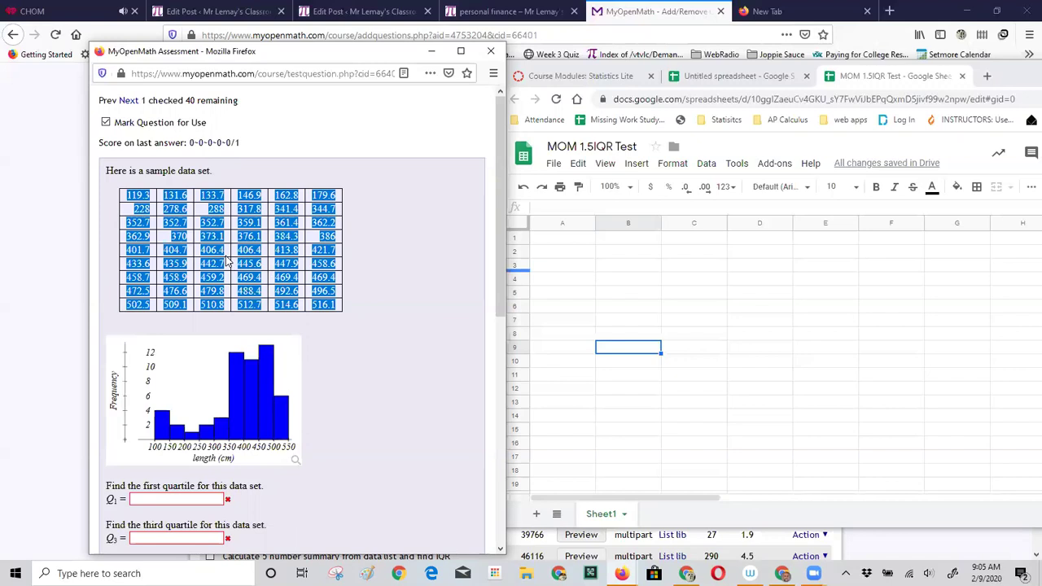
left_click(593, 280)
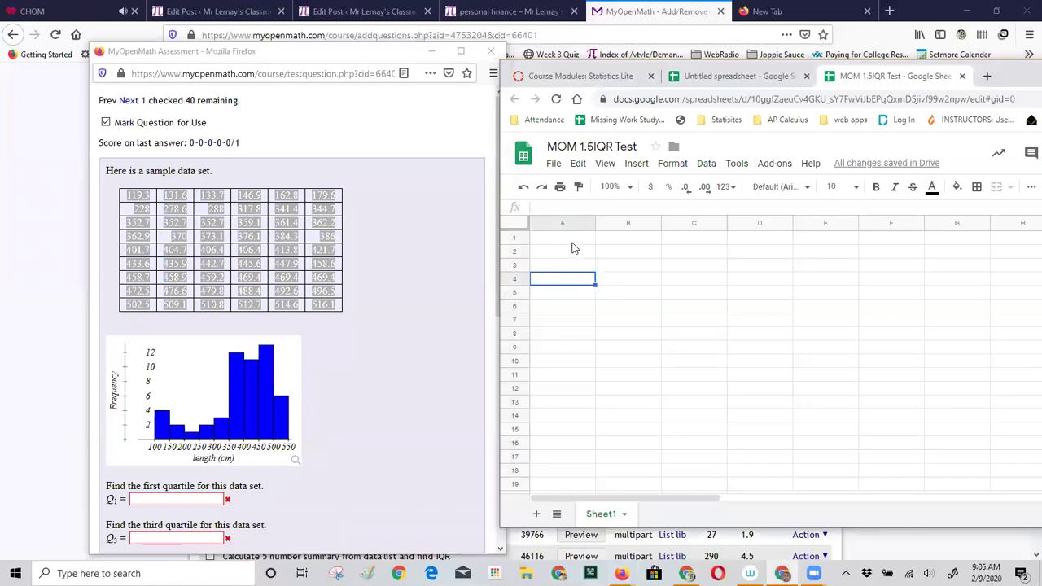
left_click(574, 246)
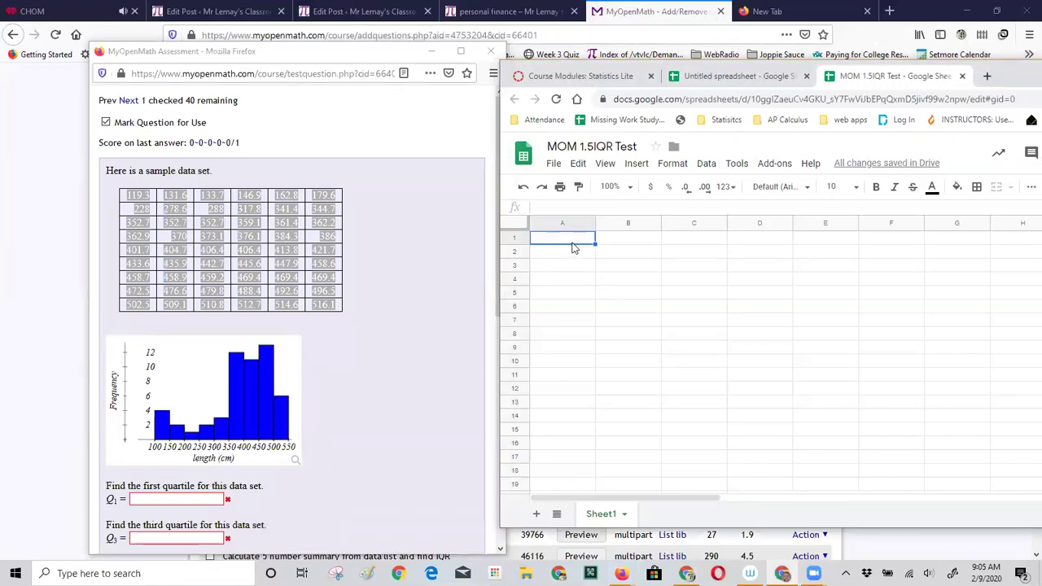
double_click(573, 246)
key("ctrl+v")
left_click(631, 383)
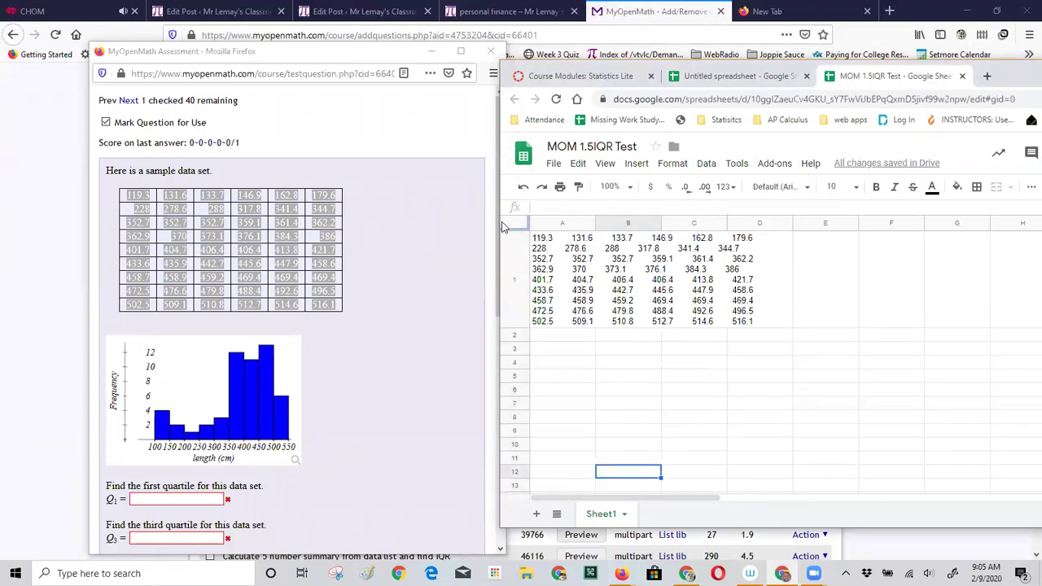
left_click(522, 198)
left_click(603, 316)
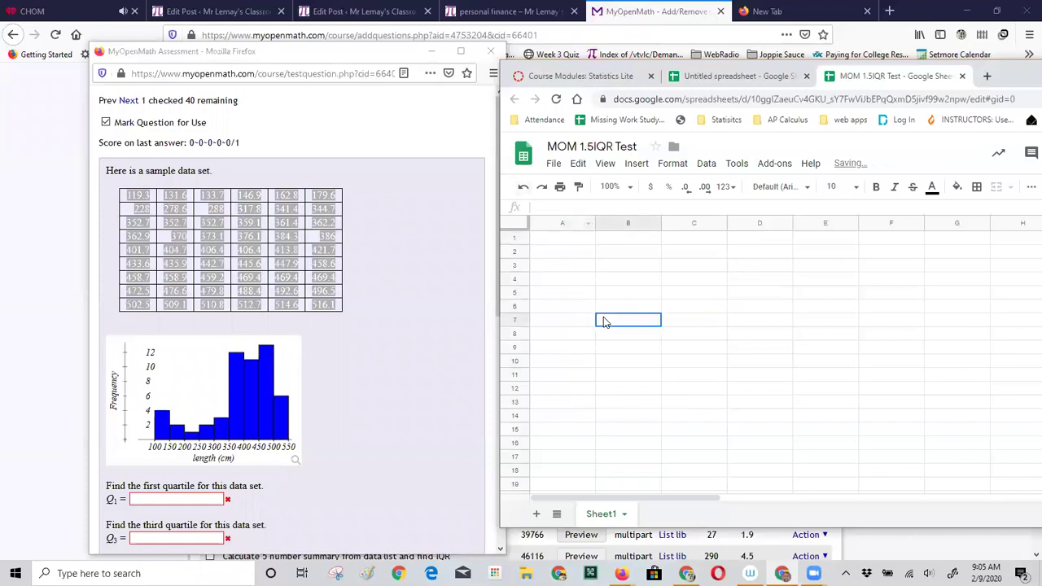
- Paste the copied sample data into separate cells of the MOM 1.5IQR Test sheet, starting at A1
left_click(567, 242)
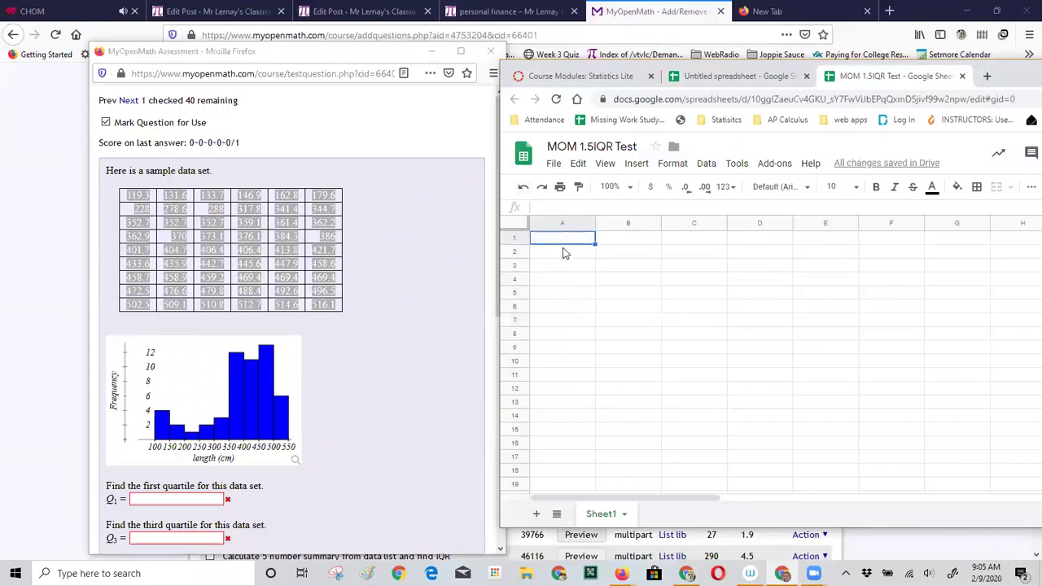
key("ctrl+v")
left_click(629, 297)
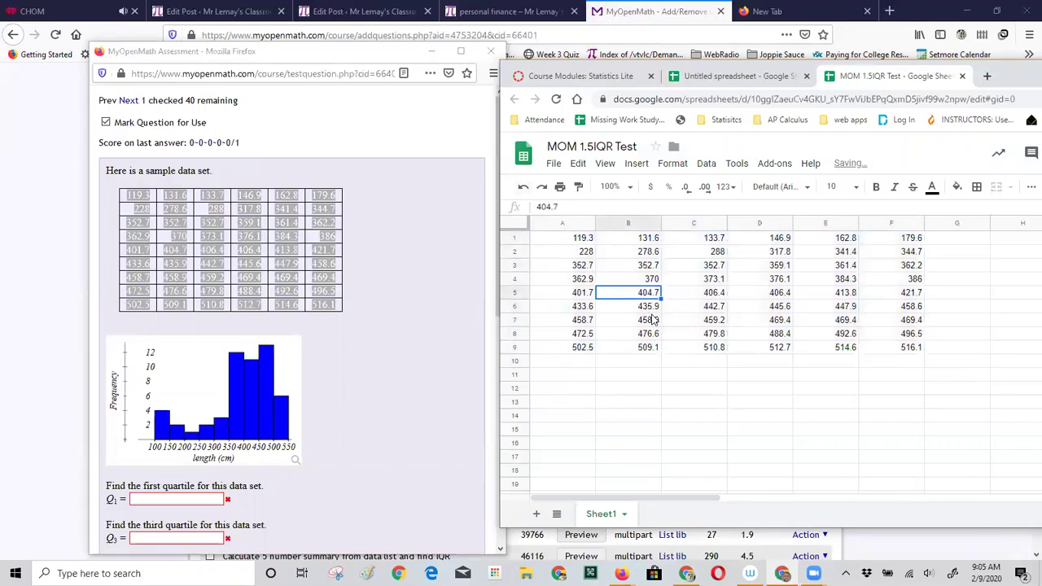
left_click(700, 309)
left_click(791, 311)
left_click(888, 296)
left_click(893, 255)
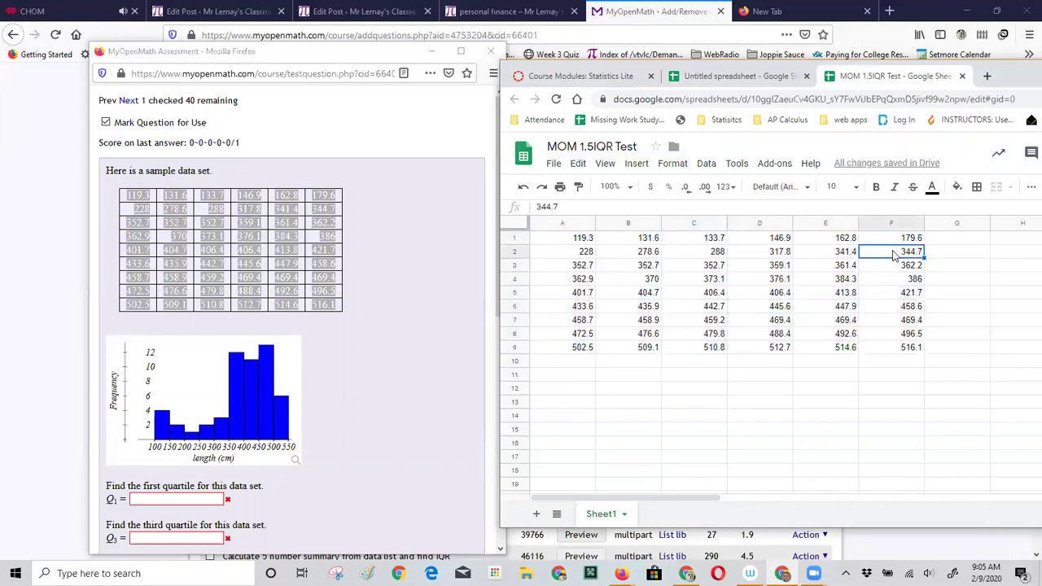
left_click(892, 241)
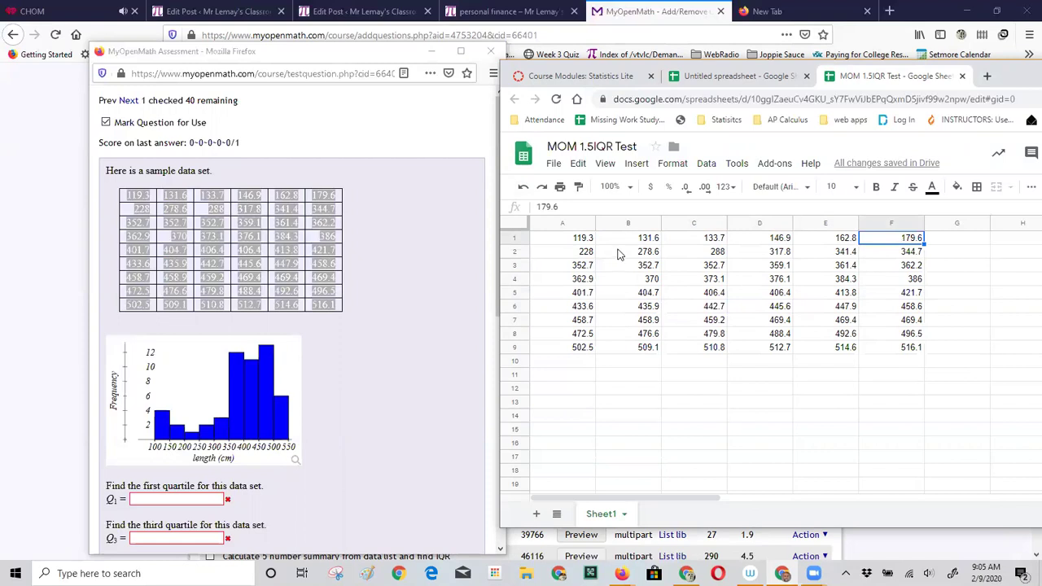
- Move the block B1:F9 below the first column of data, starting at cell A10
left_click_drag(618, 241, 895, 350)
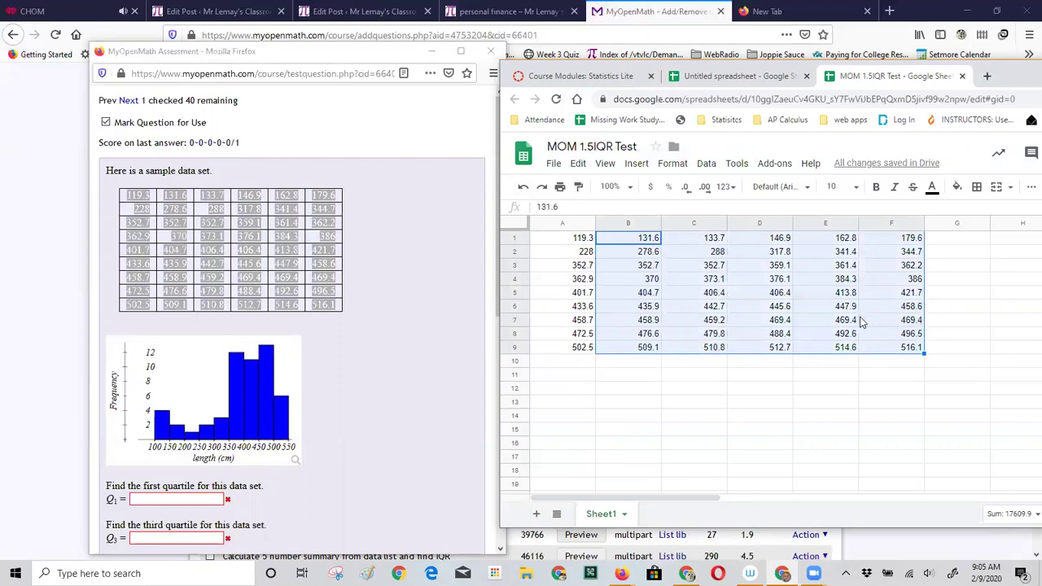
key("ctrl+c")
left_click(568, 365)
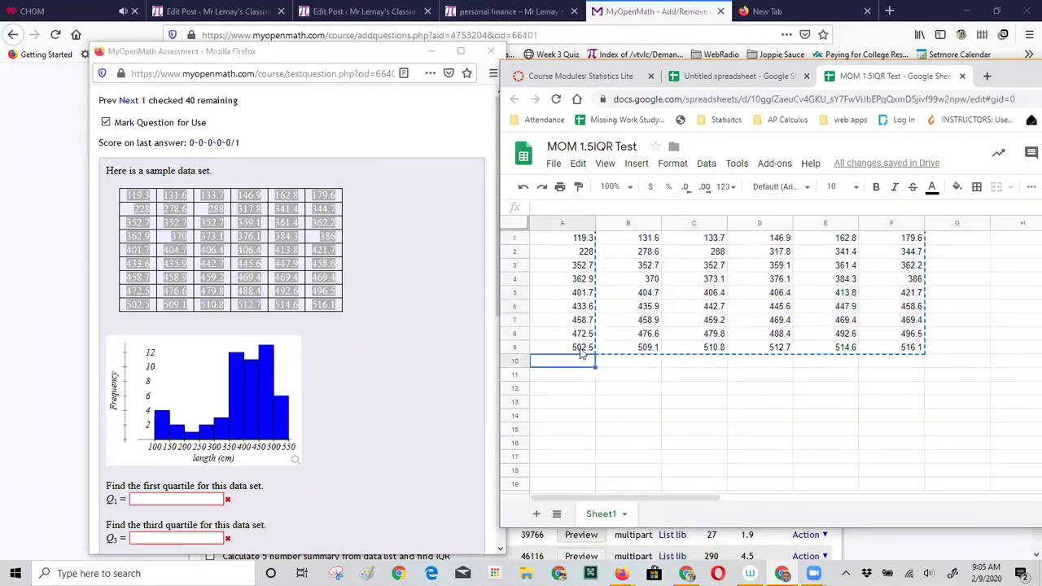
key("ctrl+v")
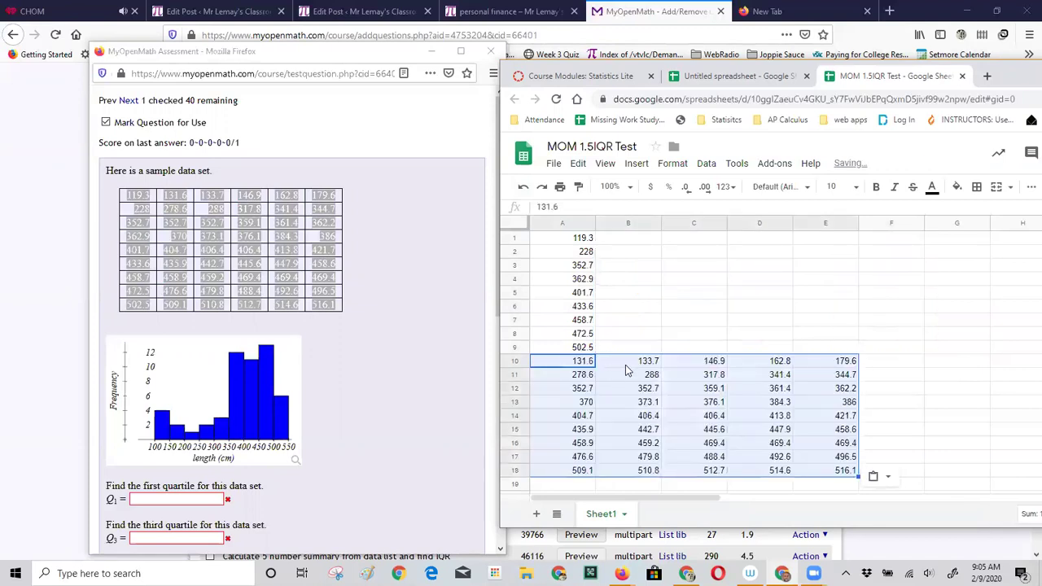
- Move the remaining block B10:E18 beneath the column A values, starting at cell A19
left_click_drag(625, 364, 839, 471)
key("ctrl+c")
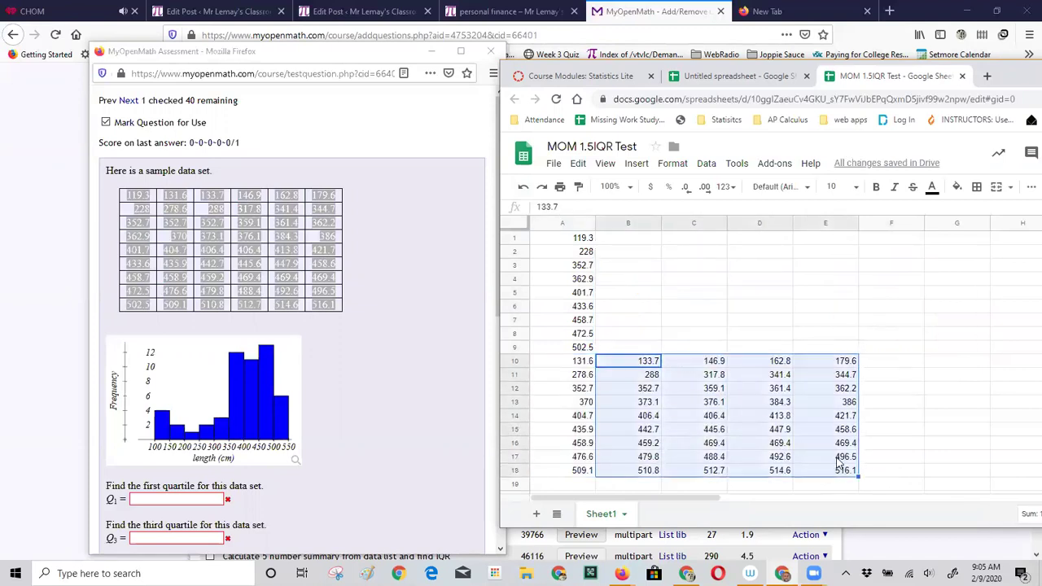
scroll(732, 416, "down", 2)
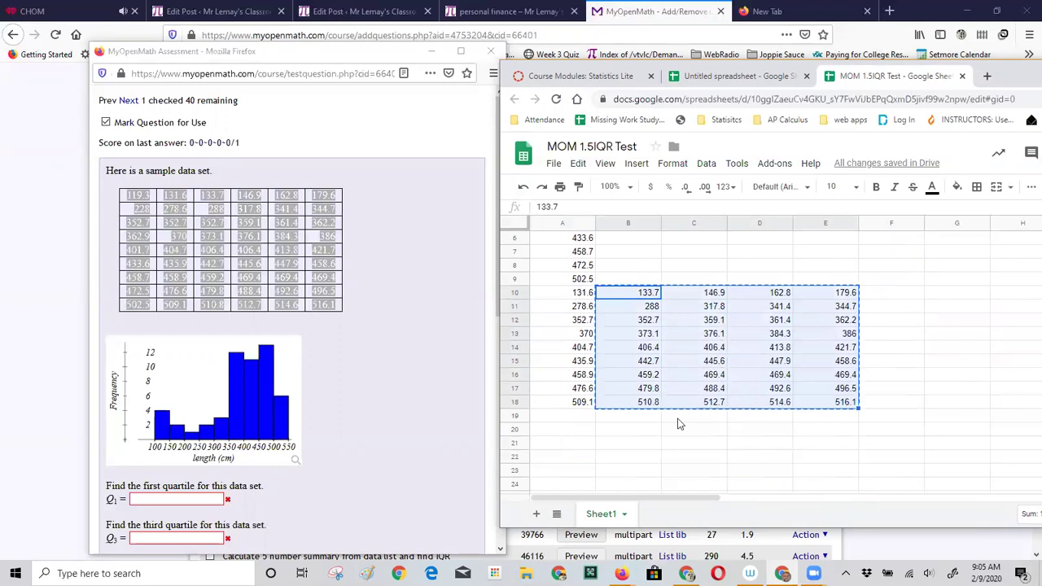
left_click(572, 418)
key("ctrl+v")
- Move the block B19:D27 under the data in column A, starting at cell A28
left_click_drag(631, 416, 765, 421)
key("ctrl+c")
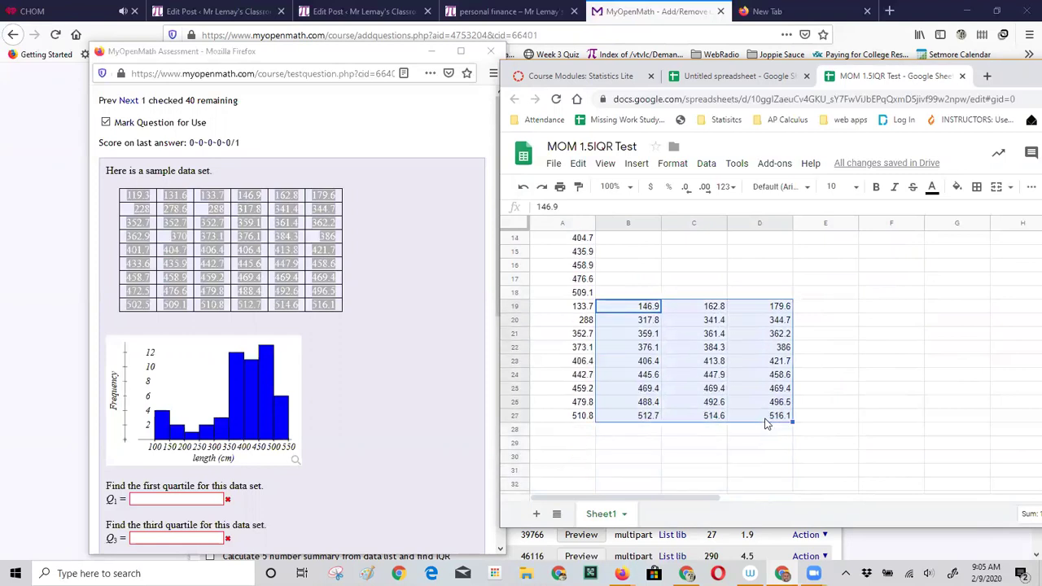
left_click(581, 436)
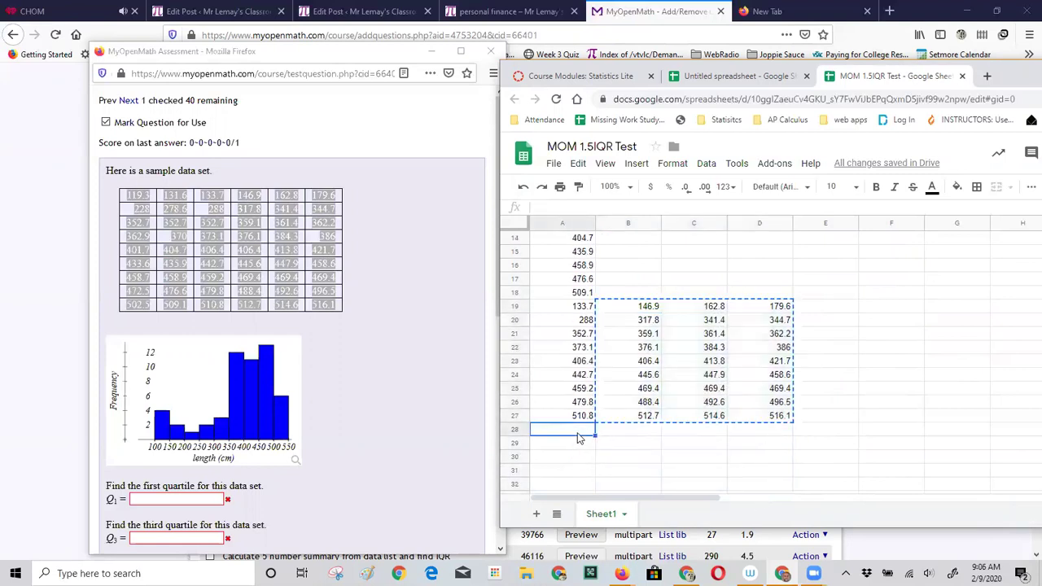
key("ctrl+v")
- Move the two-column block B28:C36 to the end of the column A data, starting at A37
left_click(637, 430)
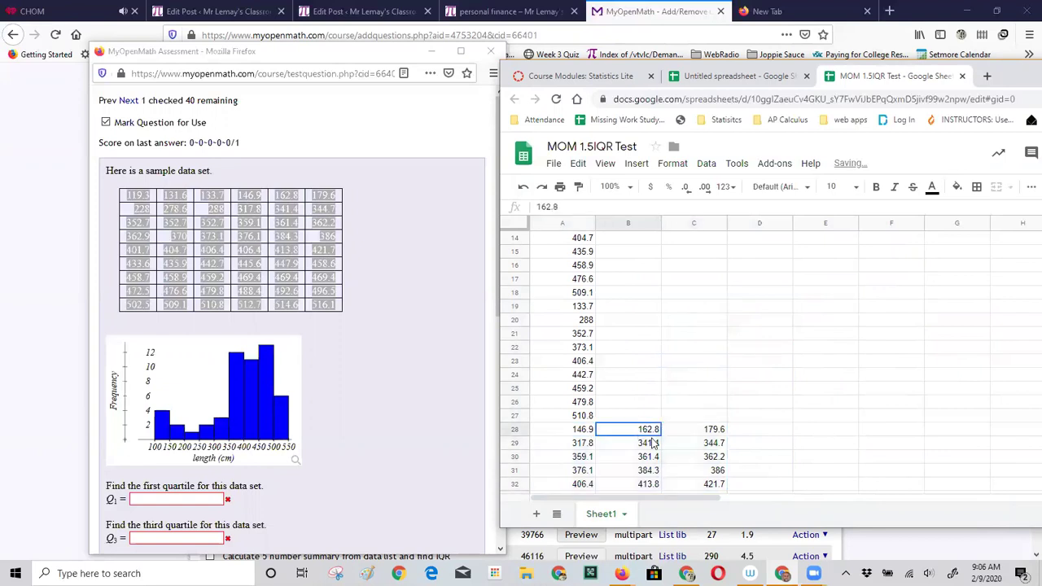
scroll(700, 505, "down", 2)
left_click_drag(700, 509, 698, 472)
key("ctrl+c")
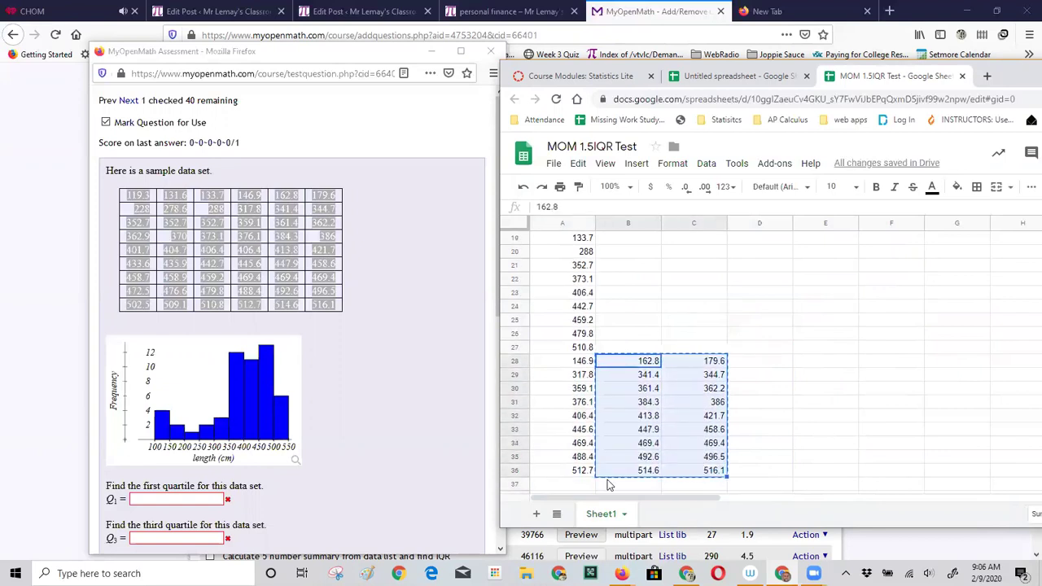
left_click(574, 475)
left_click(574, 484)
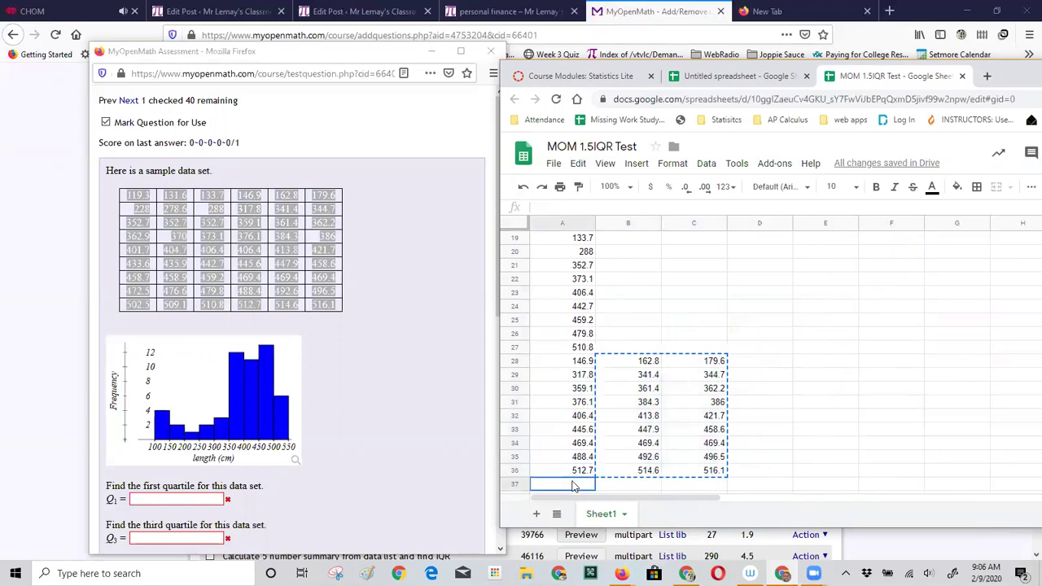
key("ctrl+v")
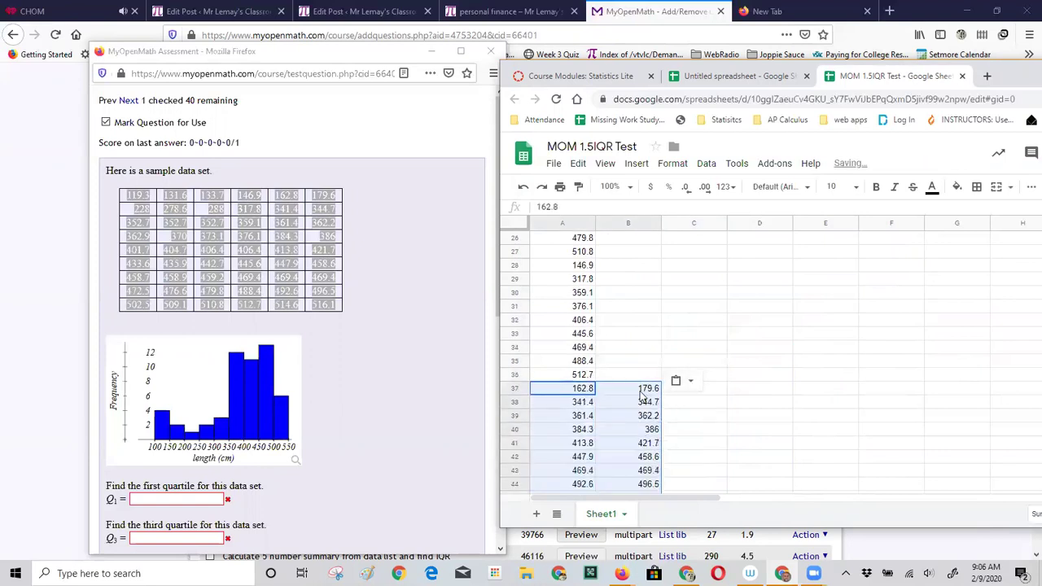
- Move the last leftover column B37:B45 to the end of column A, starting at A46
left_click_drag(643, 389, 631, 423)
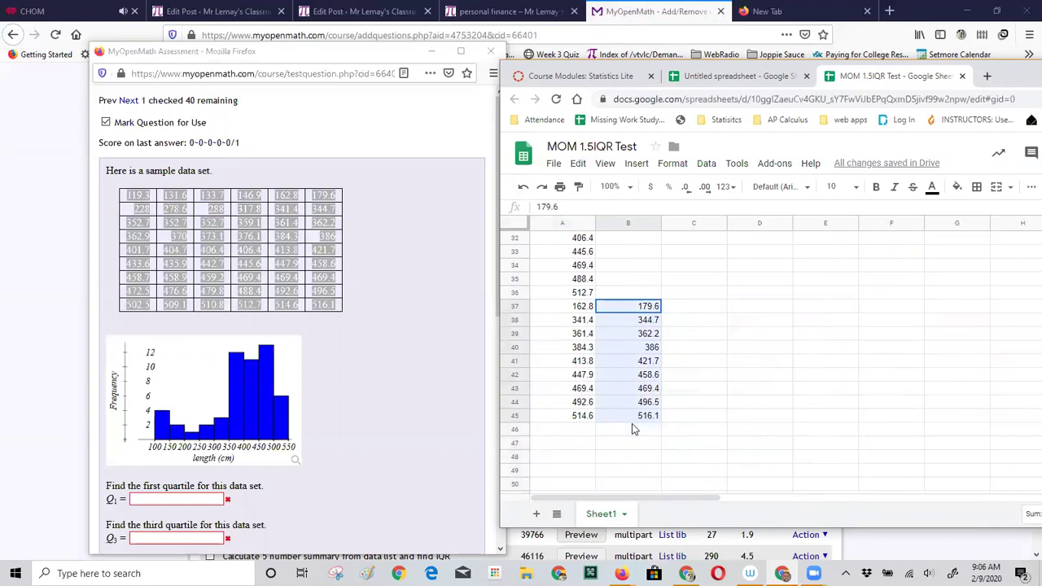
key("ctrl+c")
left_click(569, 434)
key("ctrl+v")
scroll(583, 447, "down", 3)
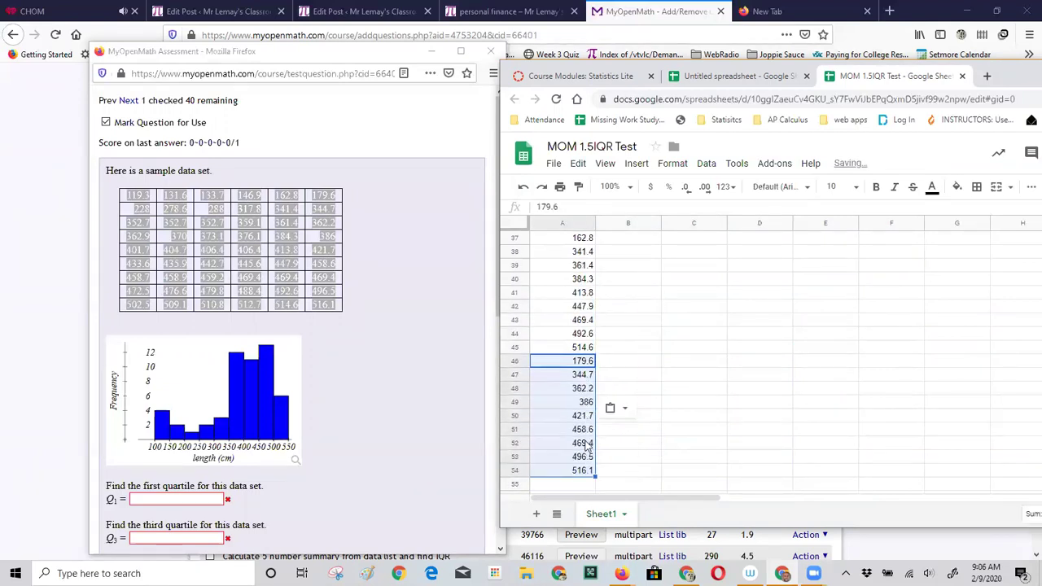
- Sort the range A1:A54 by column A in A → Z order and check the sorted list
scroll(580, 407, "up", 12)
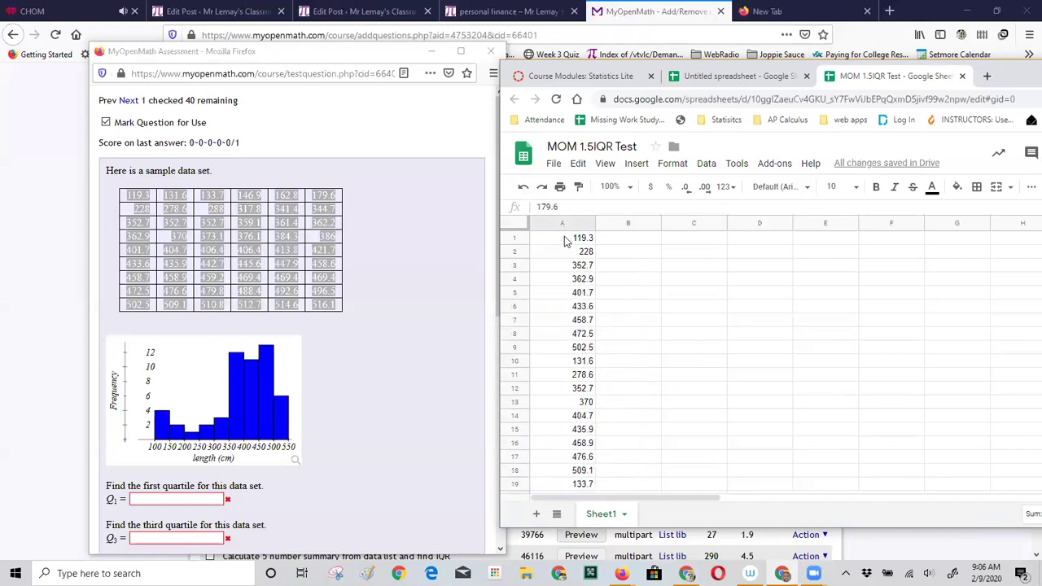
left_click_drag(565, 239, 589, 417)
scroll(676, 374, "up", 8)
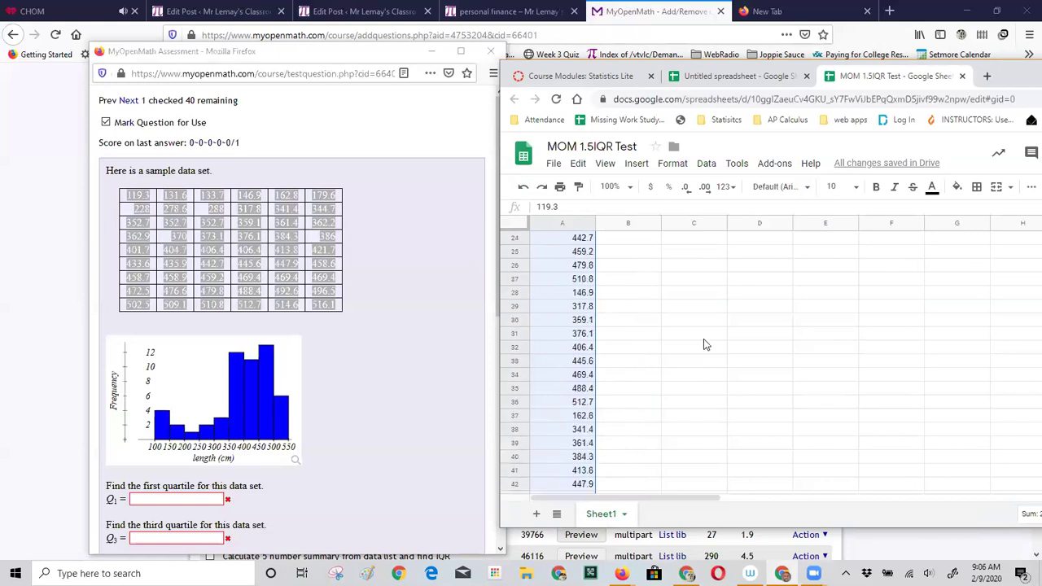
left_click(709, 165)
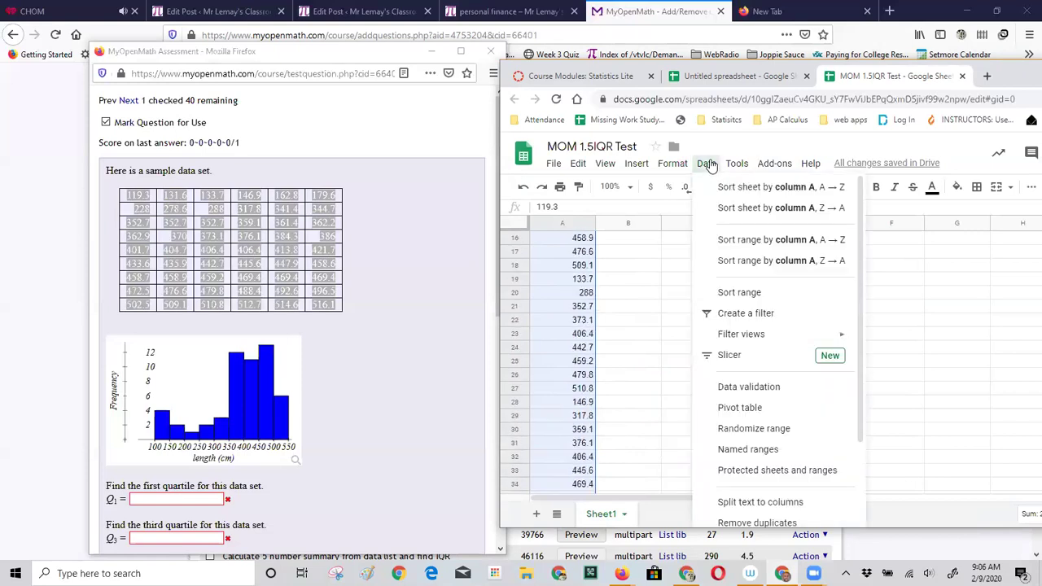
left_click(767, 244)
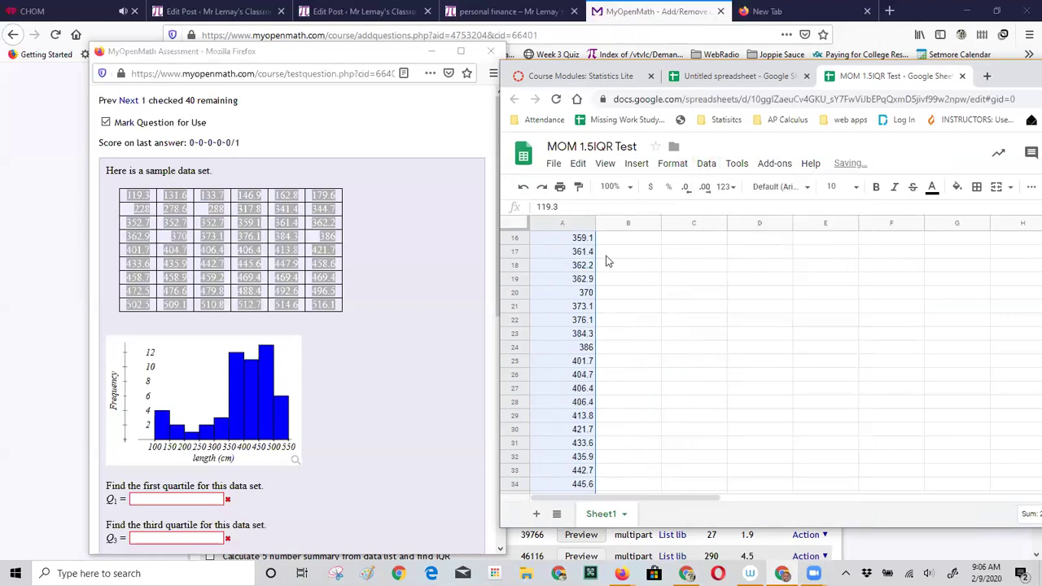
scroll(605, 260, "up", 5)
scroll(562, 429, "down", 1)
scroll(586, 319, "down", 2)
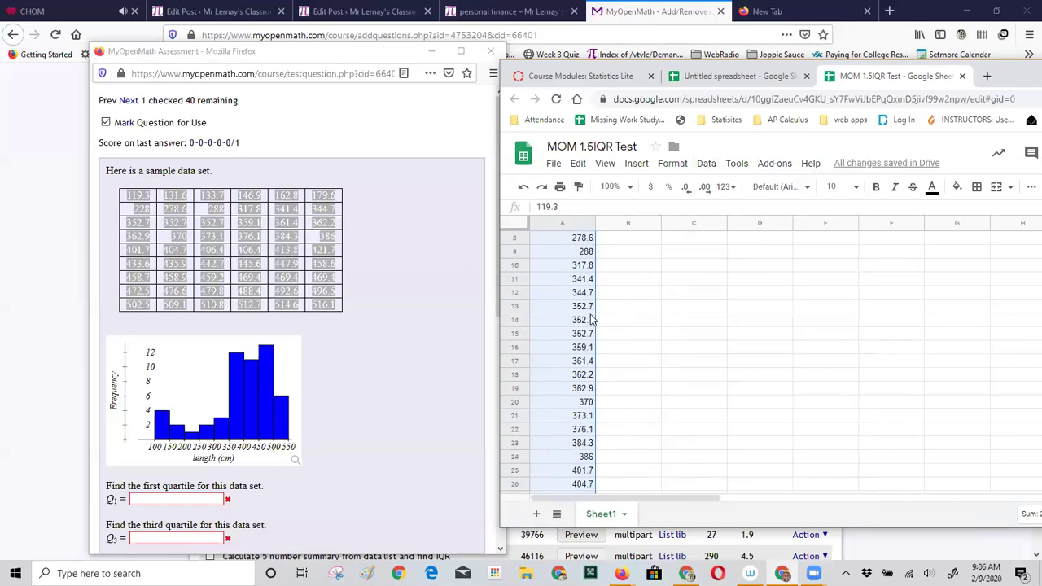
scroll(586, 309, "up", 3)
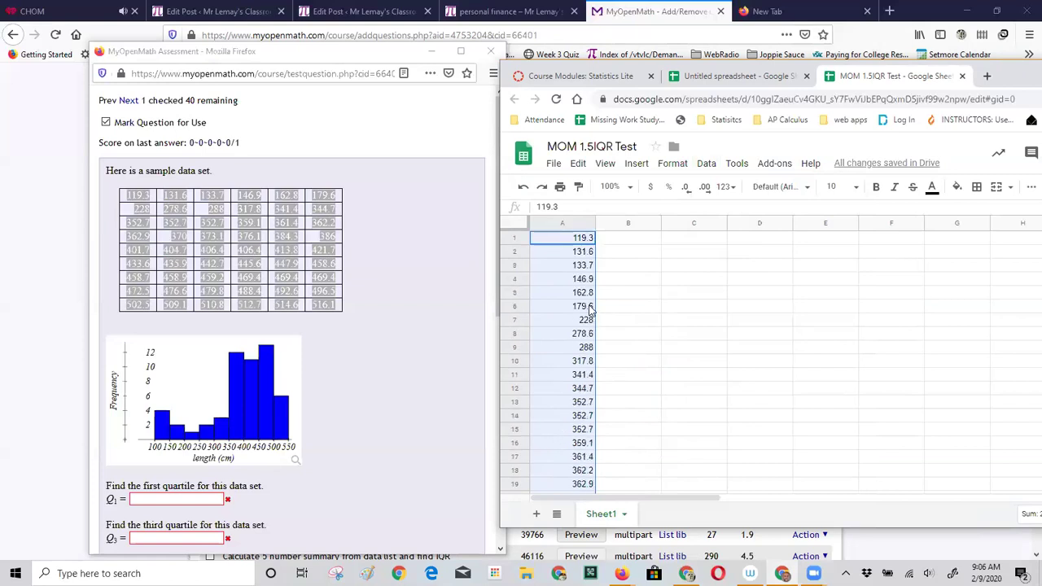
left_click(706, 297)
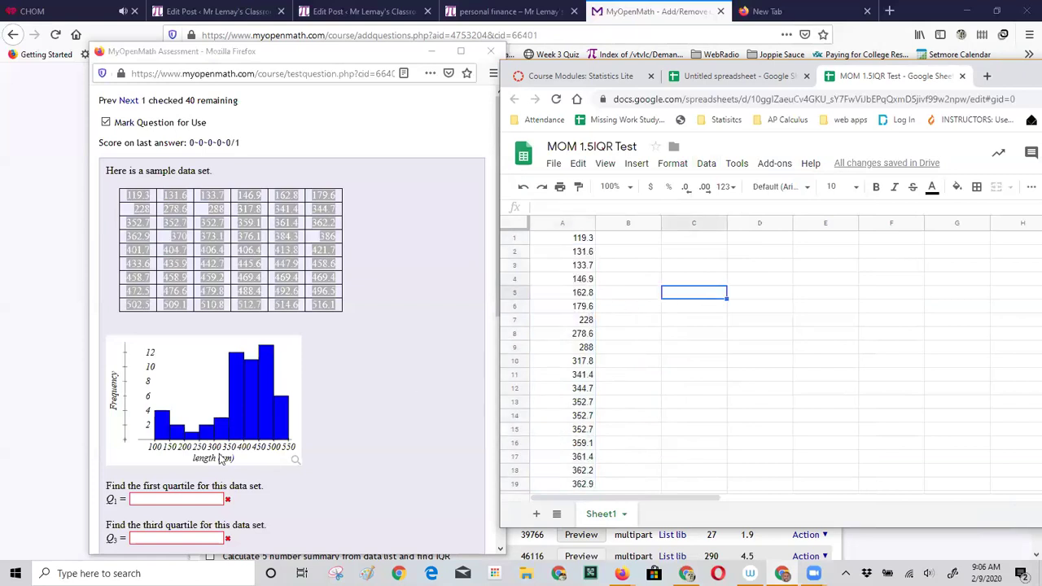
- Enter the labels Q1, Q3 and IQR in cells C5, C6 and C7
scroll(262, 444, "down", 2)
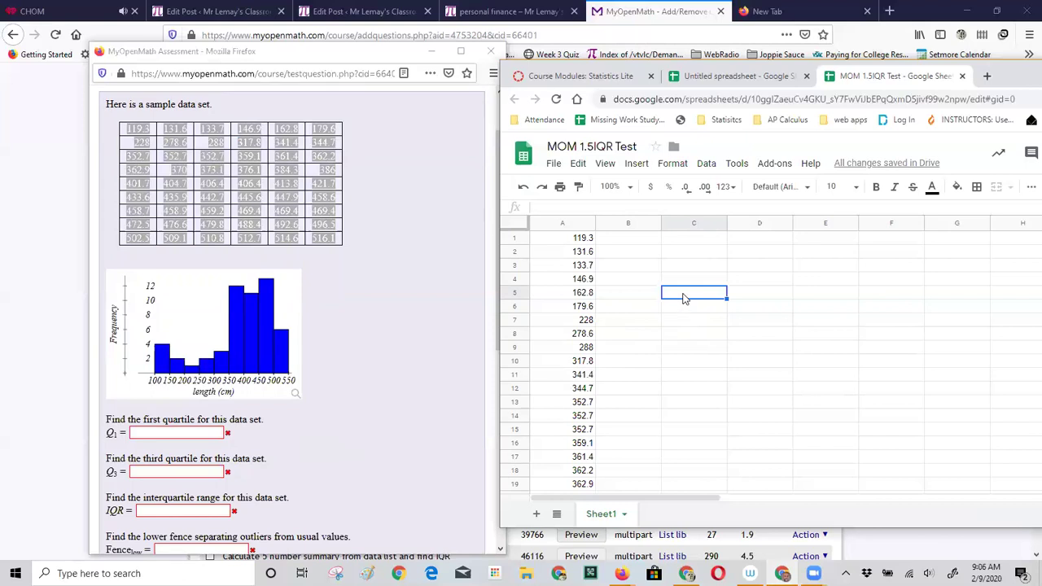
type("Q1")
key("Return")
type("Q3")
key("Return")
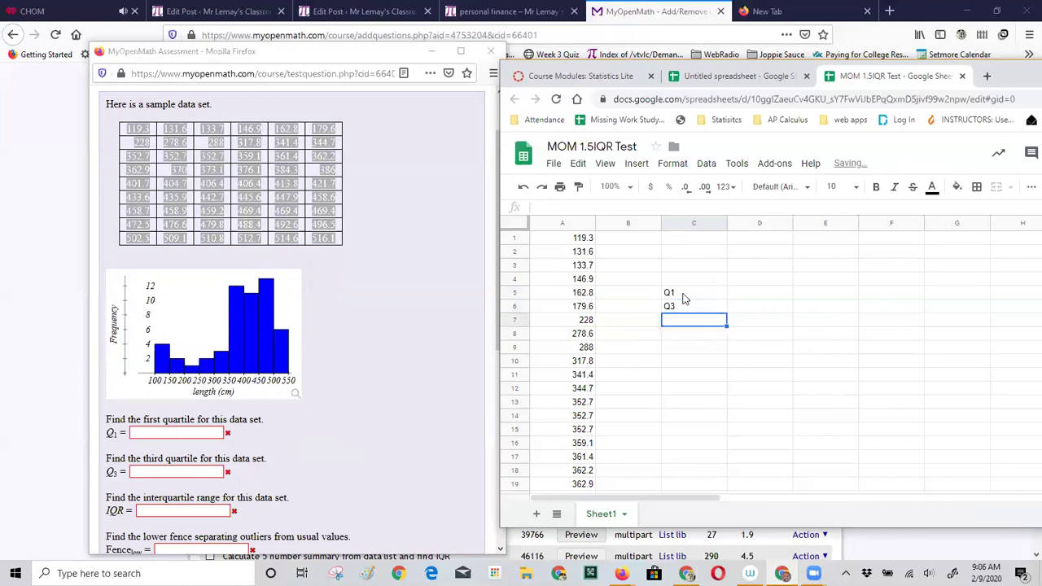
type("IQR")
key("Return")
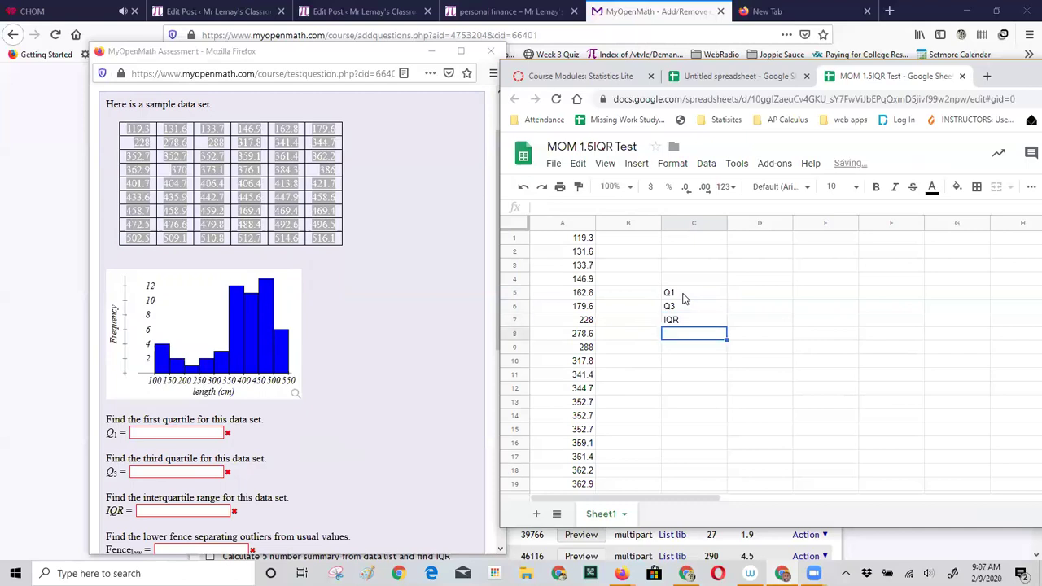
- Add the labels Lower Fence in C8 and Upper Fence in C9
type("Lowe")
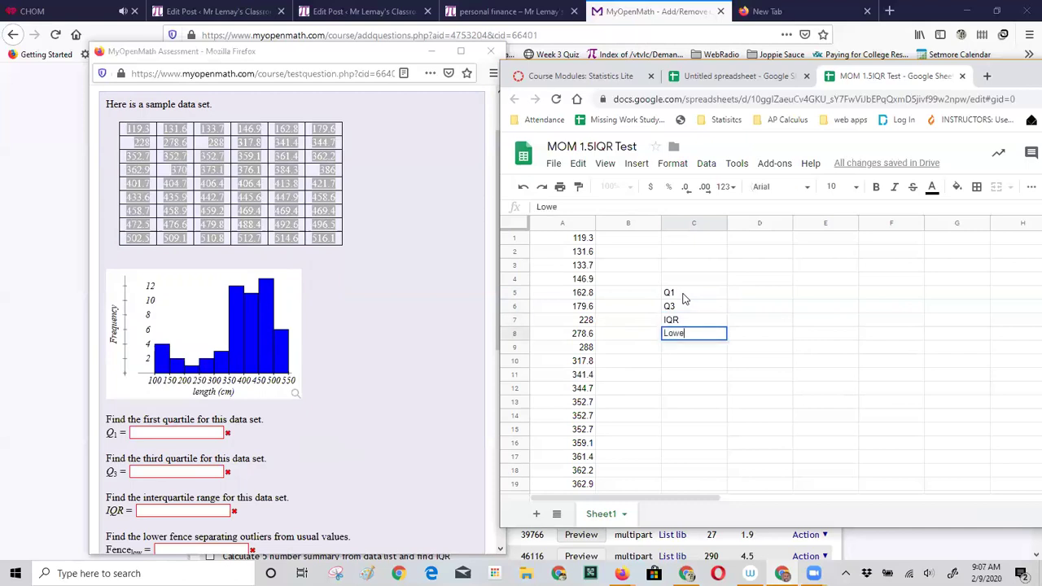
type("r Fence")
key("Return")
type("Upper Fe")
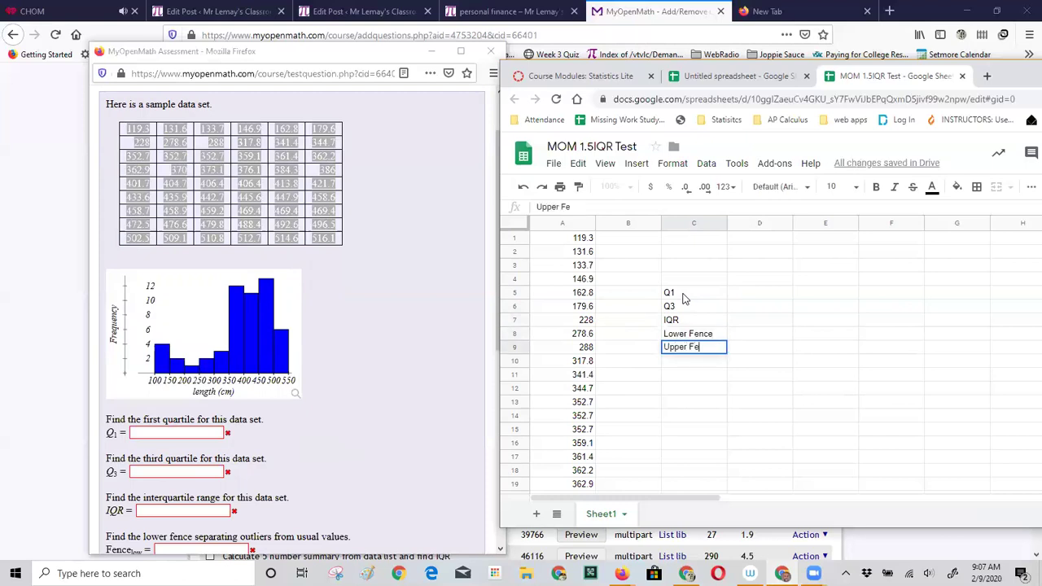
type("nce")
key("Return")
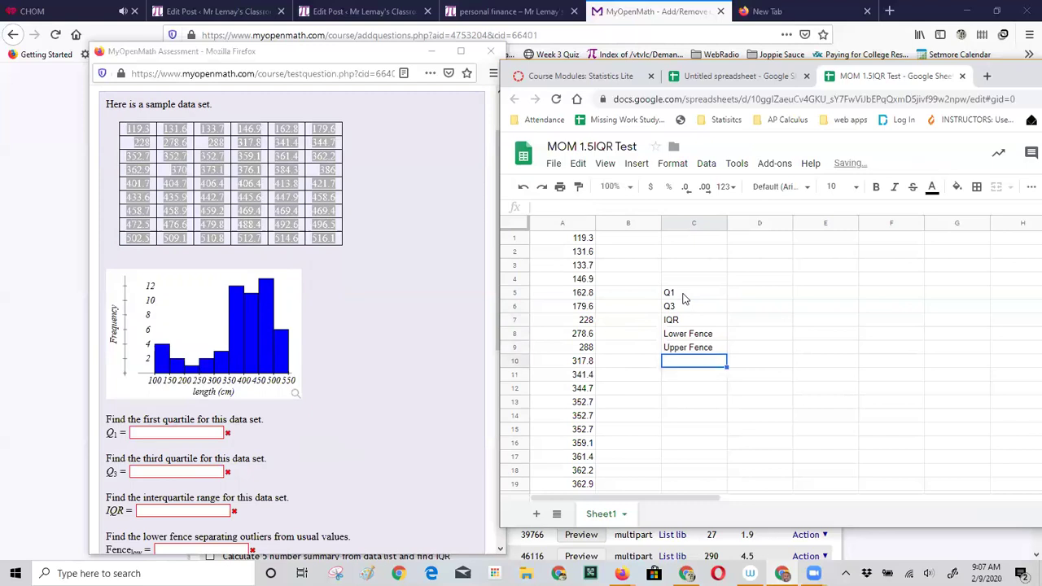
- Calculate the first quartile in D5 with the formula =QUARTILE(A1:A54,1)
left_click(765, 303)
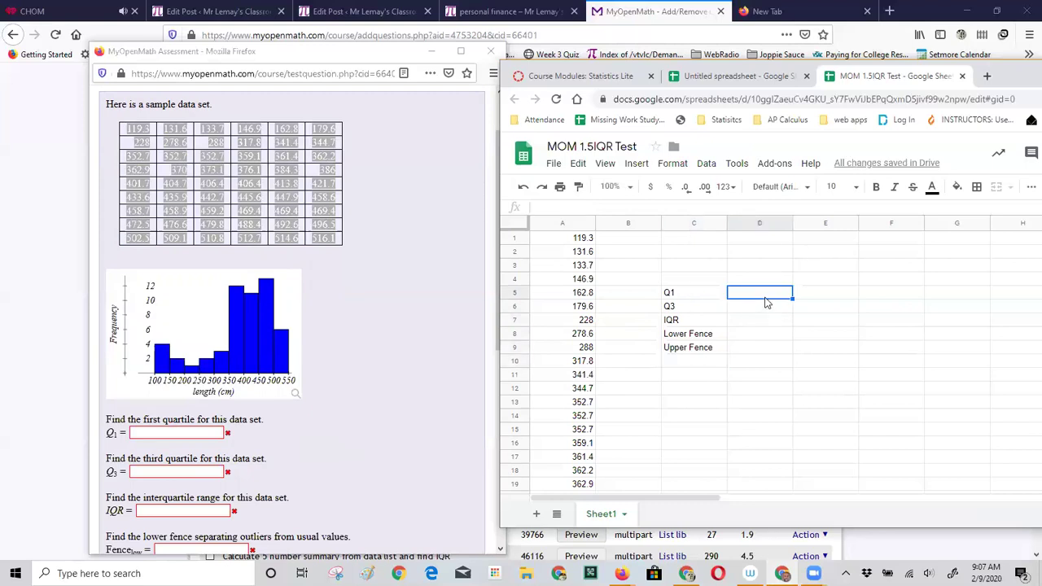
type("=")
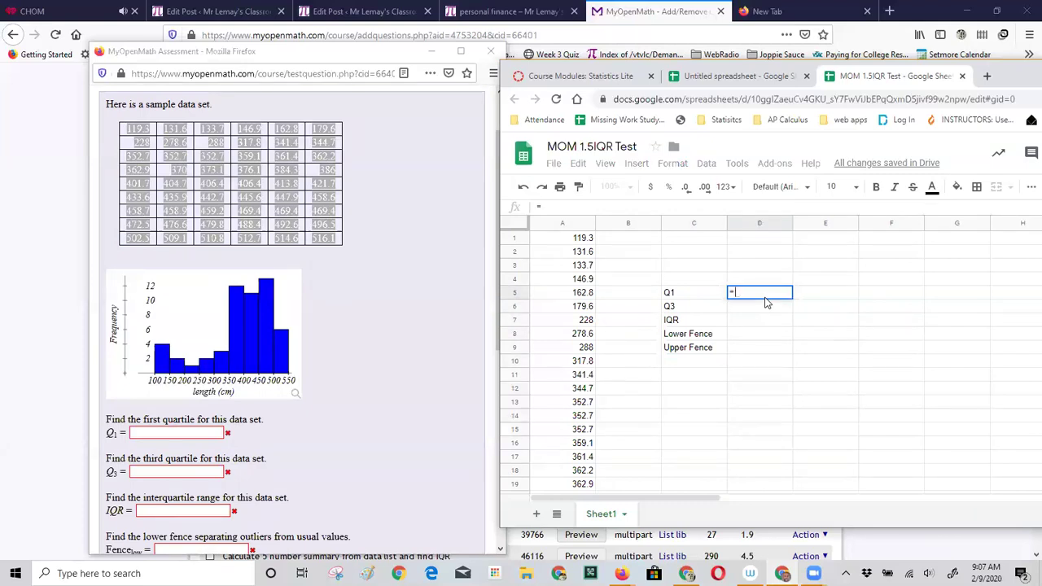
type("quarti")
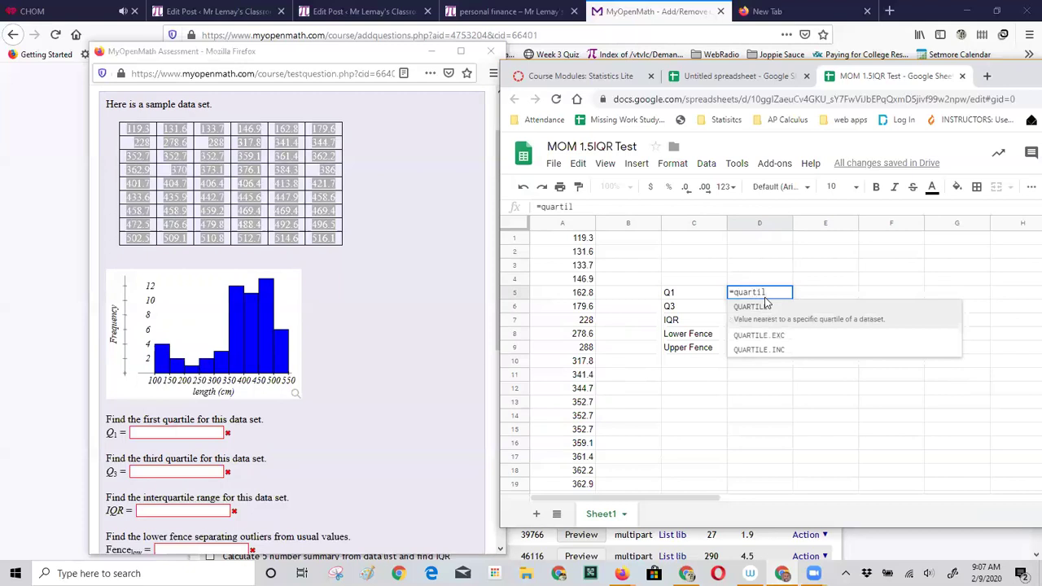
type("l")
left_click(780, 322)
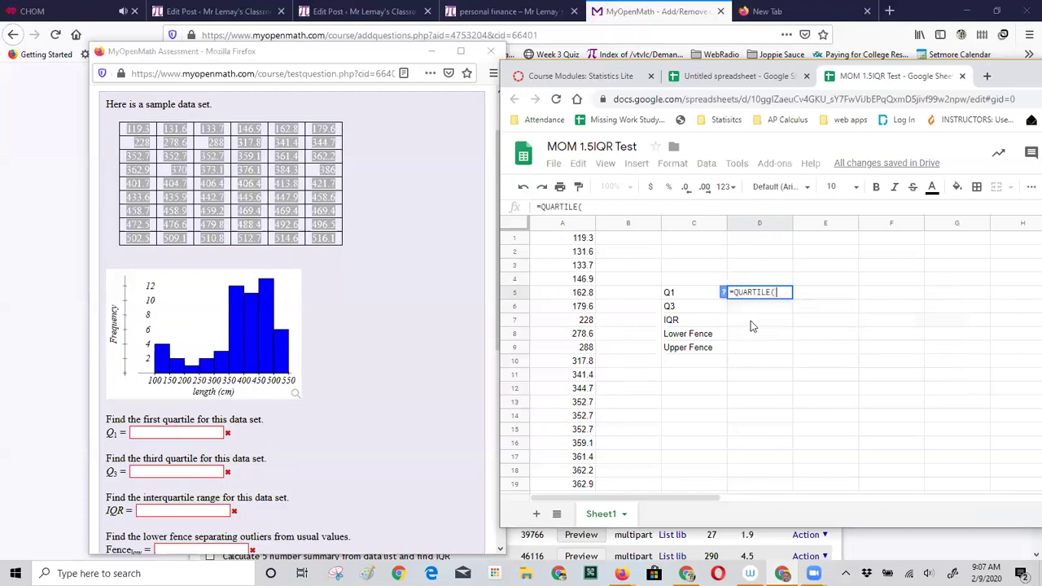
left_click_drag(570, 239, 577, 432)
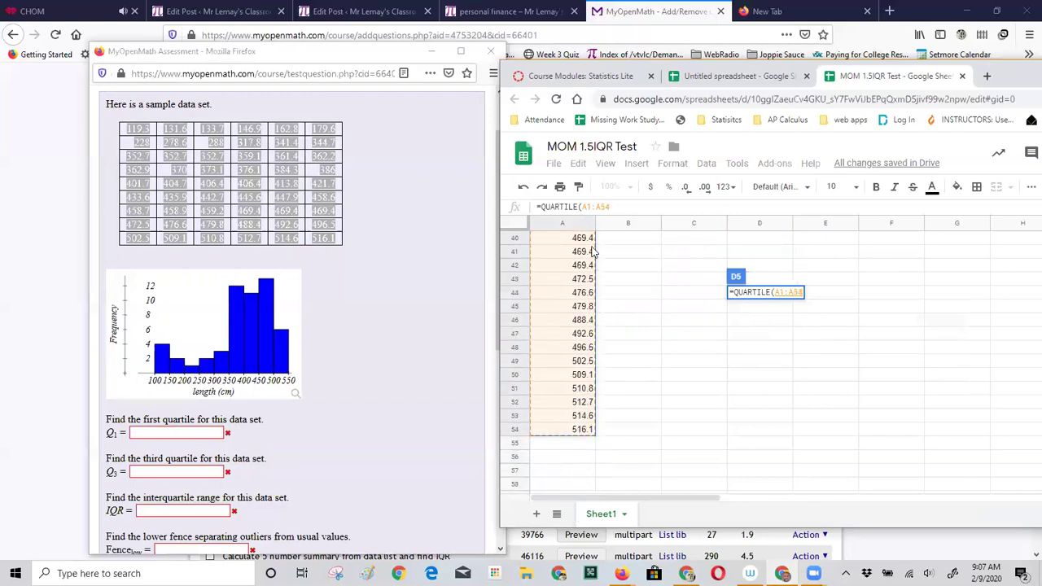
left_click(618, 207)
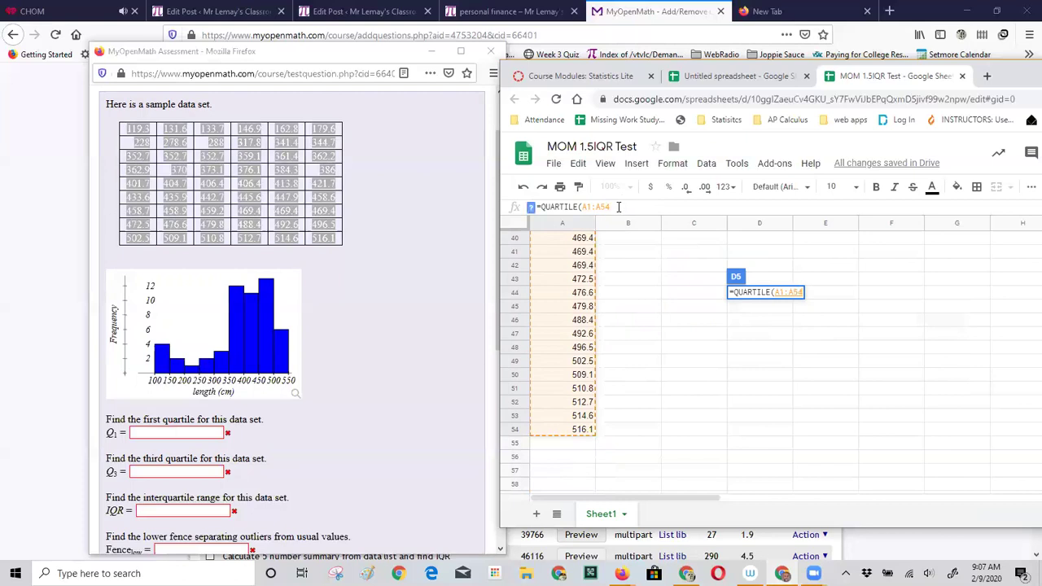
type(",1")
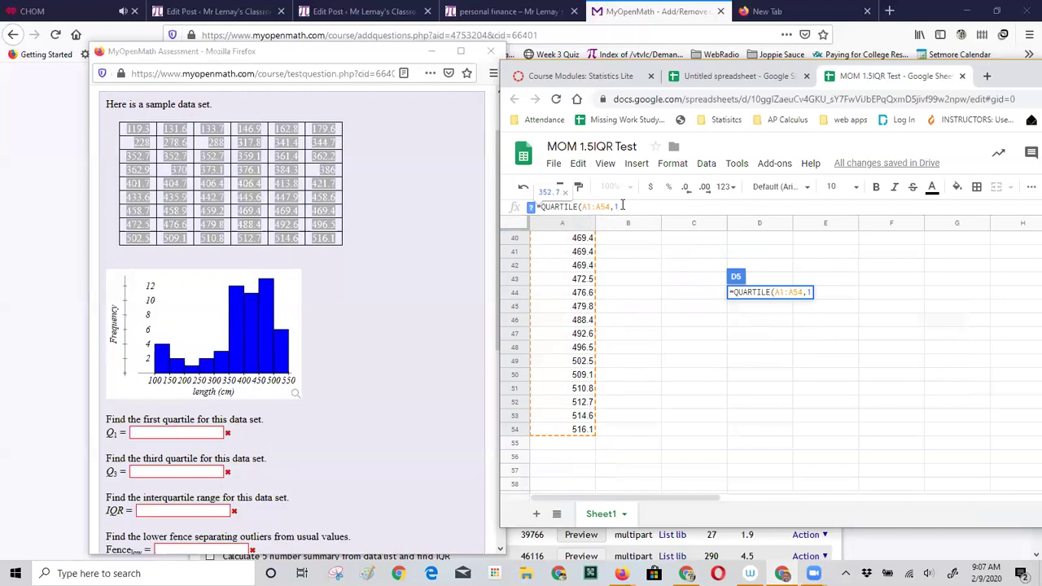
type(")")
key("Return")
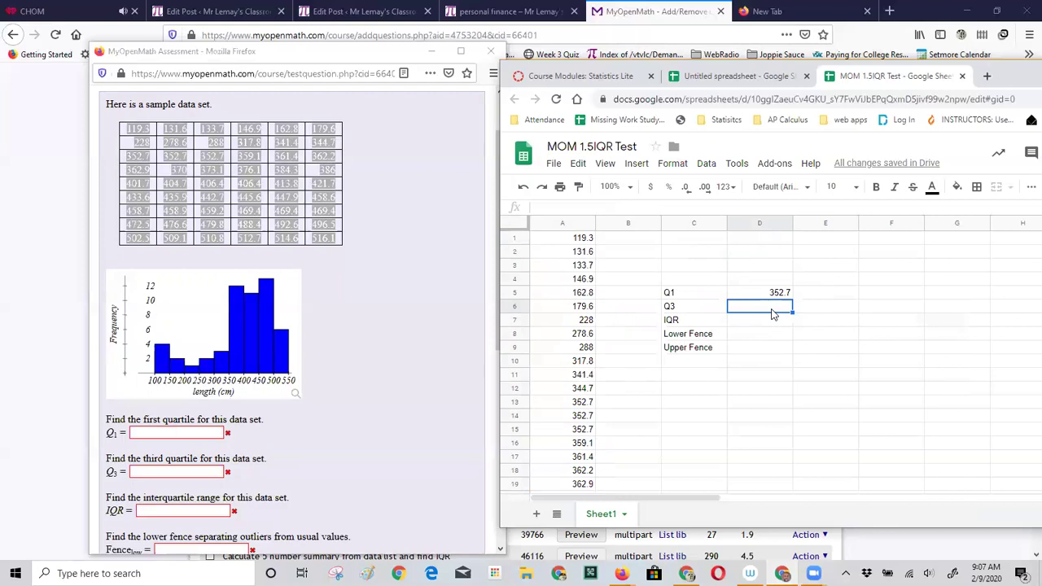
- Calculate the third quartile in D6 with the QUARTILE function over A1:A54 and quartile number 3
type("=quartile")
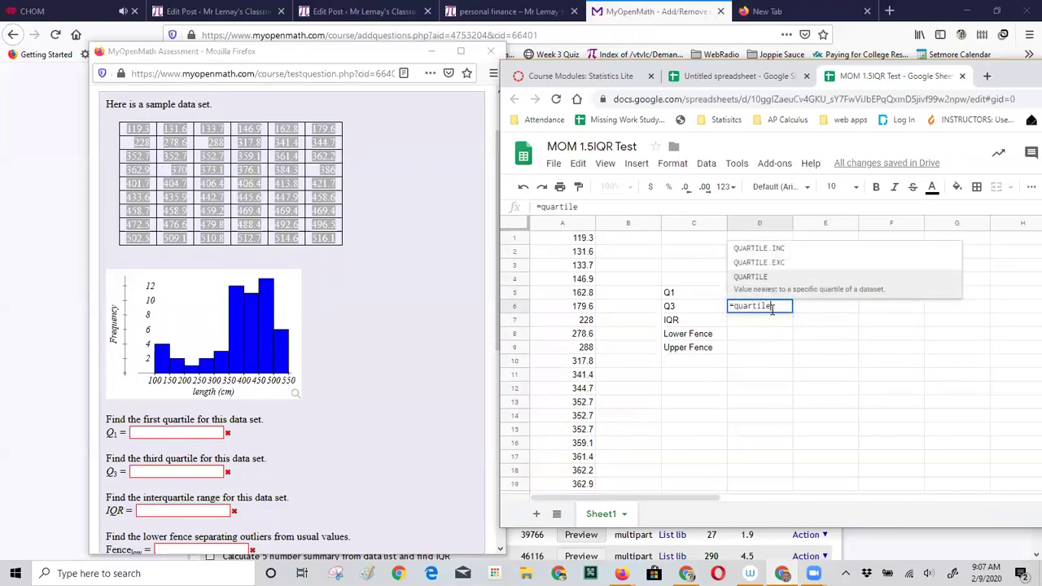
type("(")
left_click_drag(585, 245, 560, 396)
type(",3")
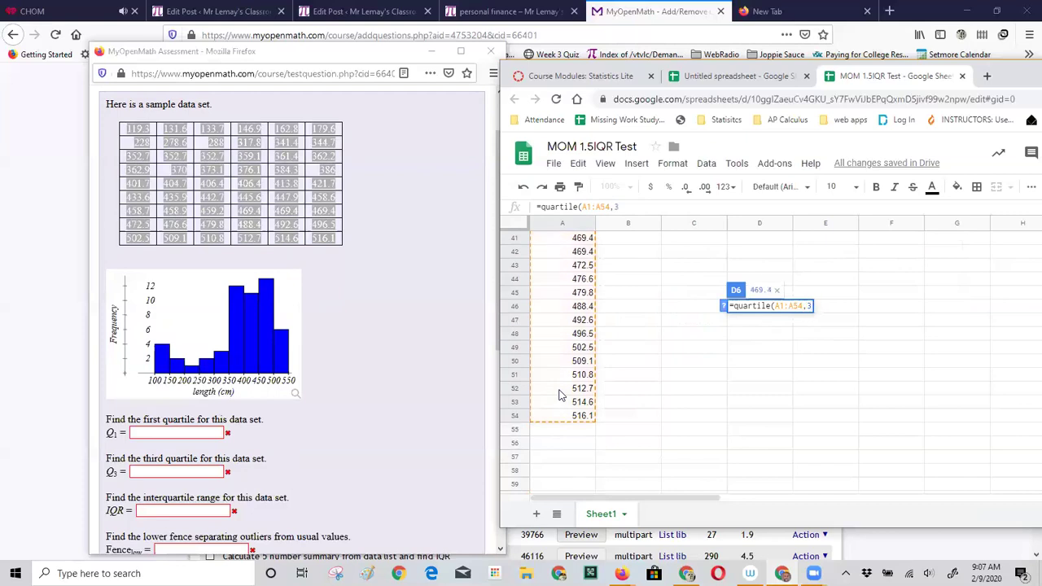
type("\\")
key("BackSpace")
key("Return")
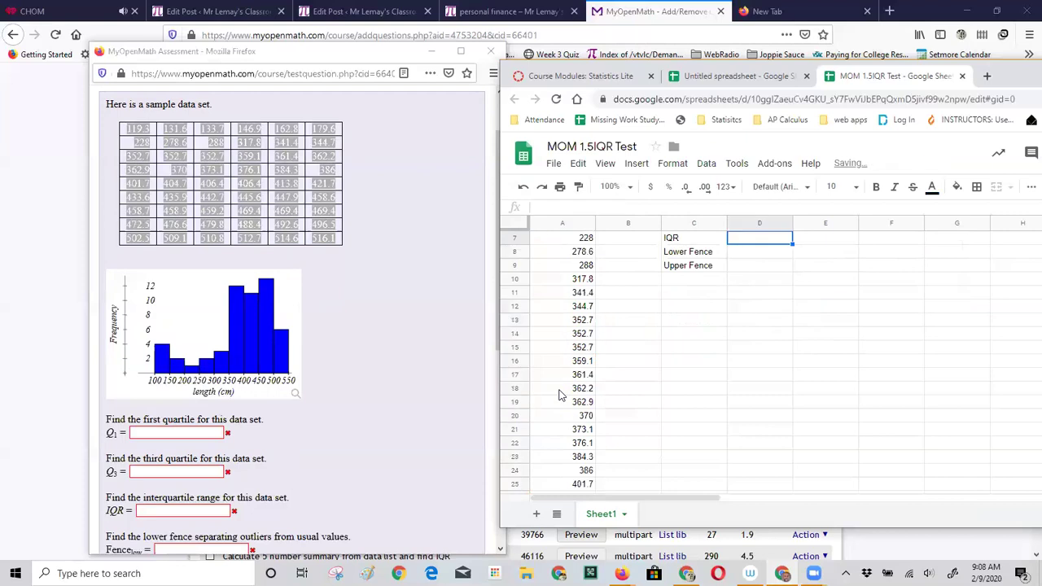
- Calculate the interquartile range in D7 with the formula =D6-D5
scroll(741, 492, "up", 2)
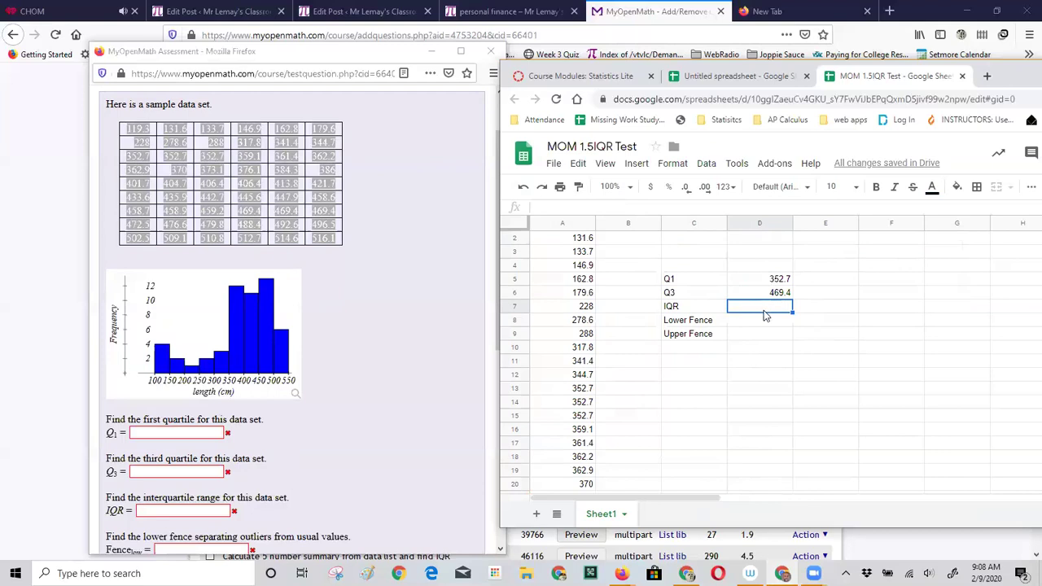
type("=")
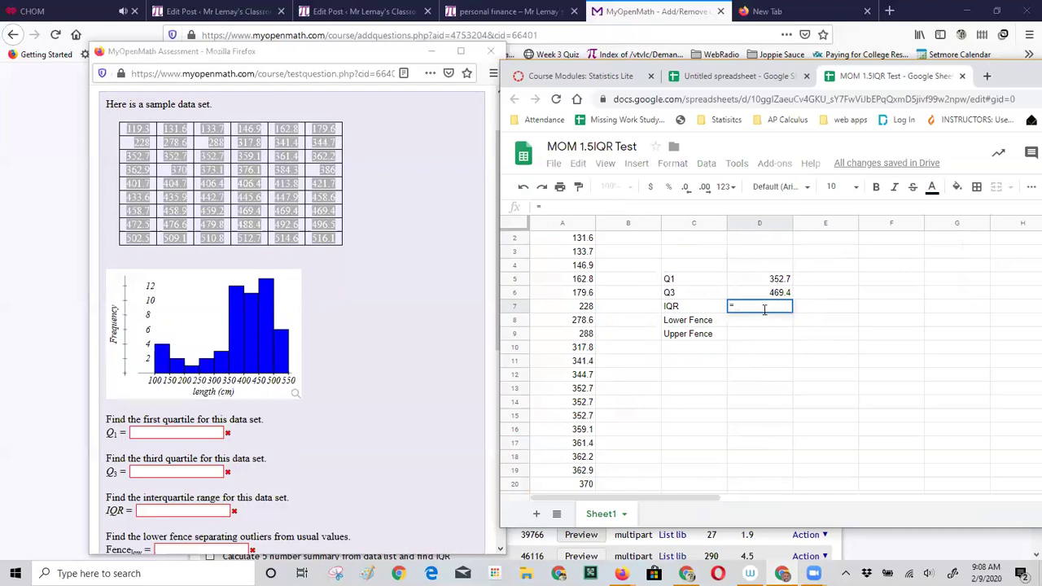
left_click(776, 296)
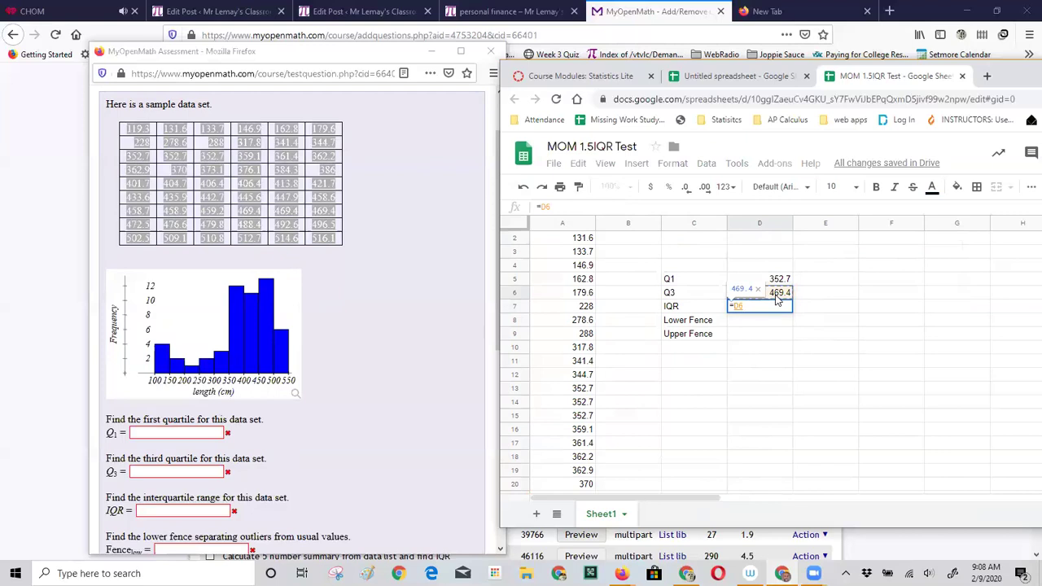
type("-")
left_click(768, 280)
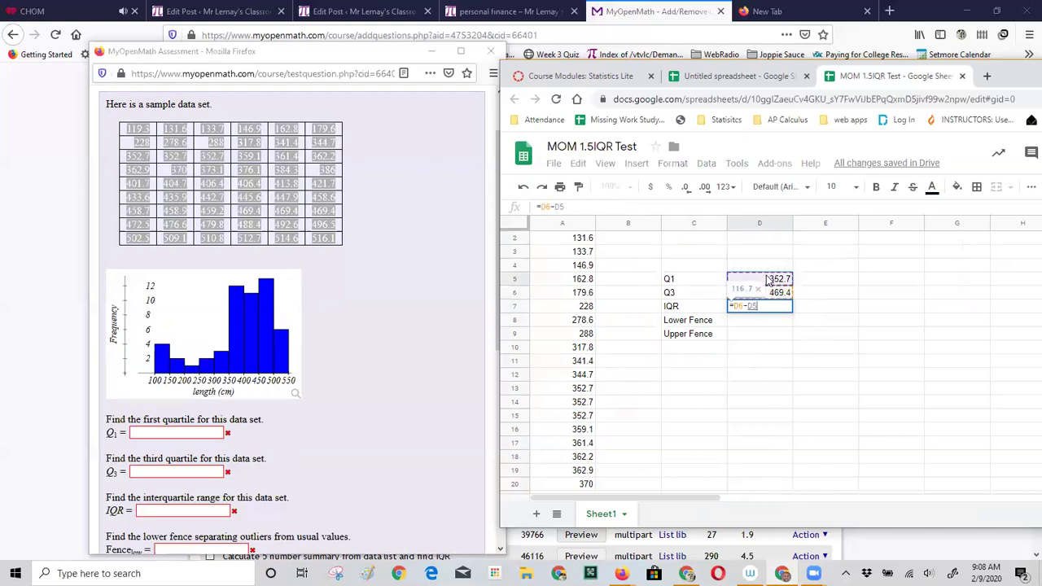
key("Return")
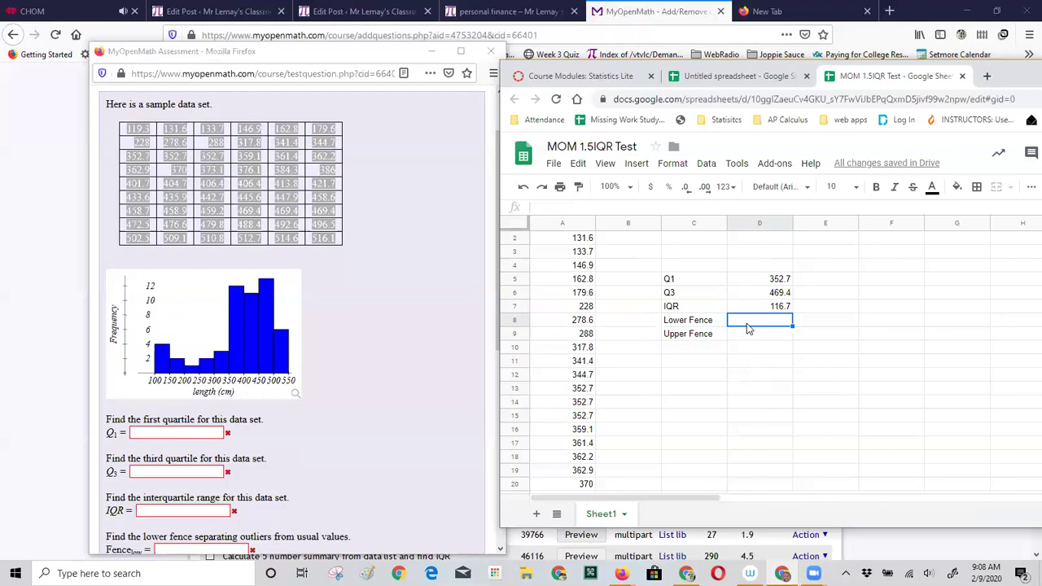
- Calculate the lower fence in D8 with the formula =D5-1.5*D7
type("=")
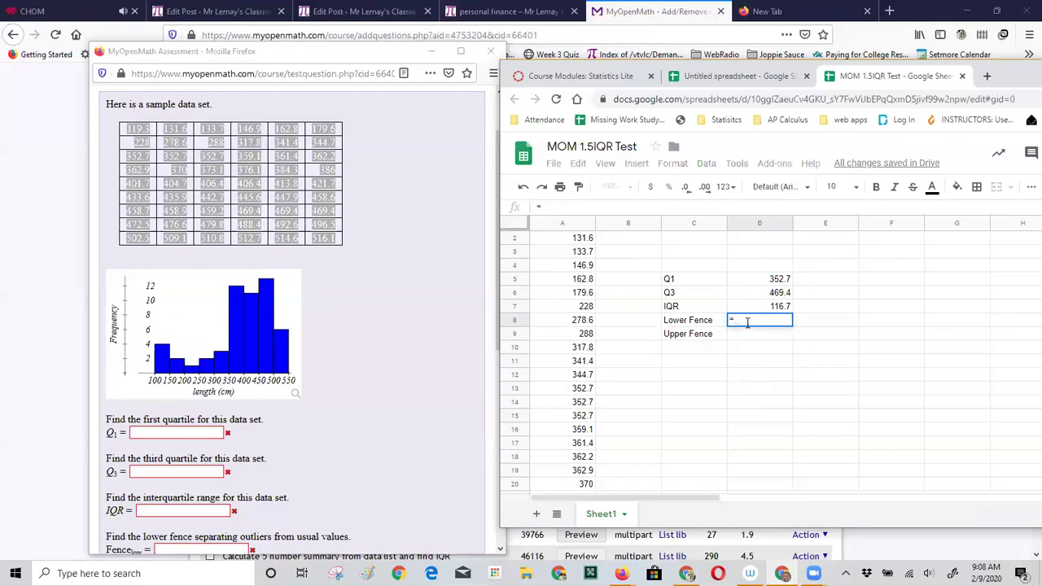
left_click(759, 282)
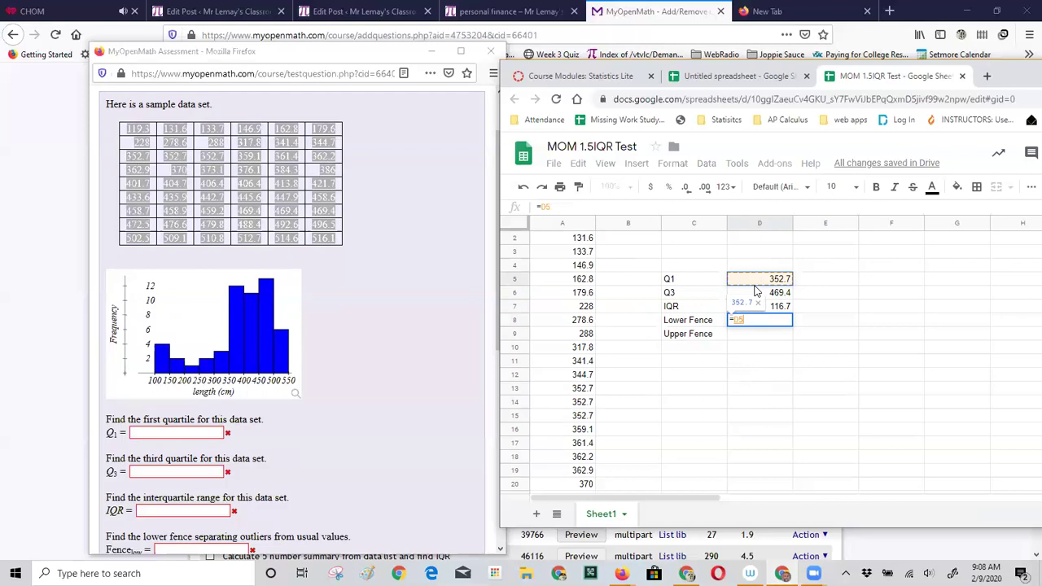
type("-1.5")
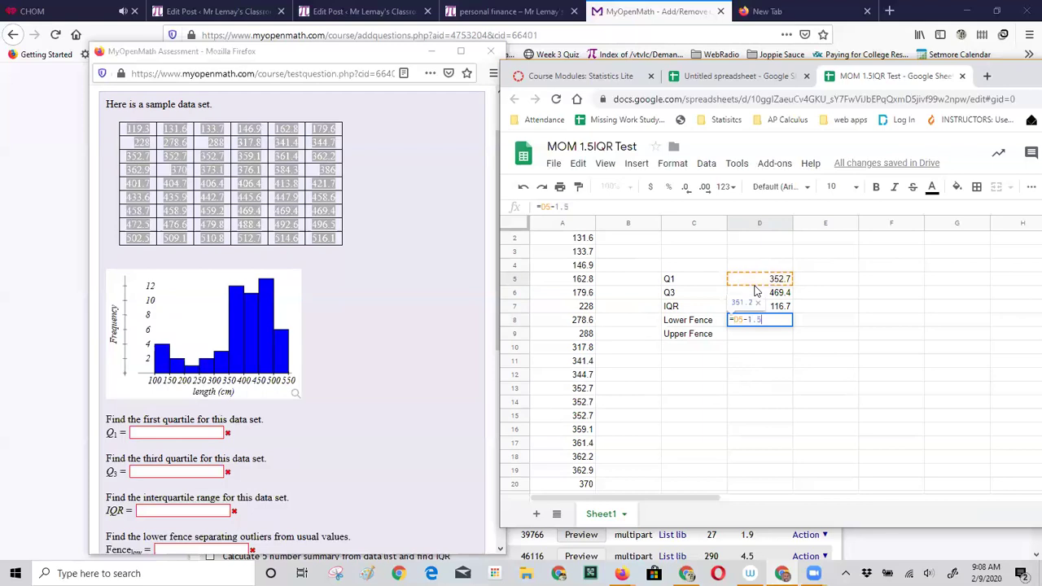
type("*")
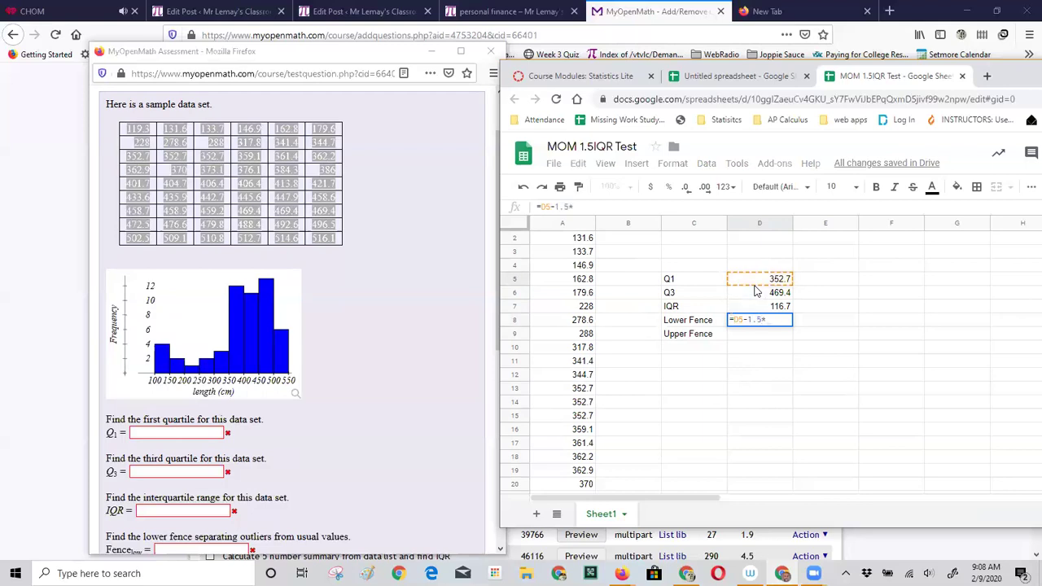
left_click(767, 307)
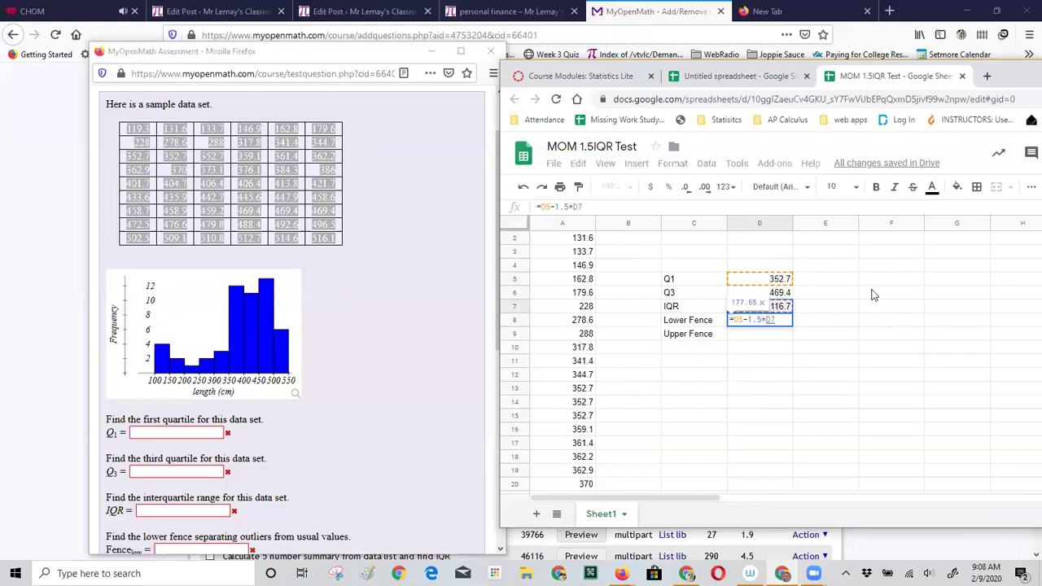
key("Return")
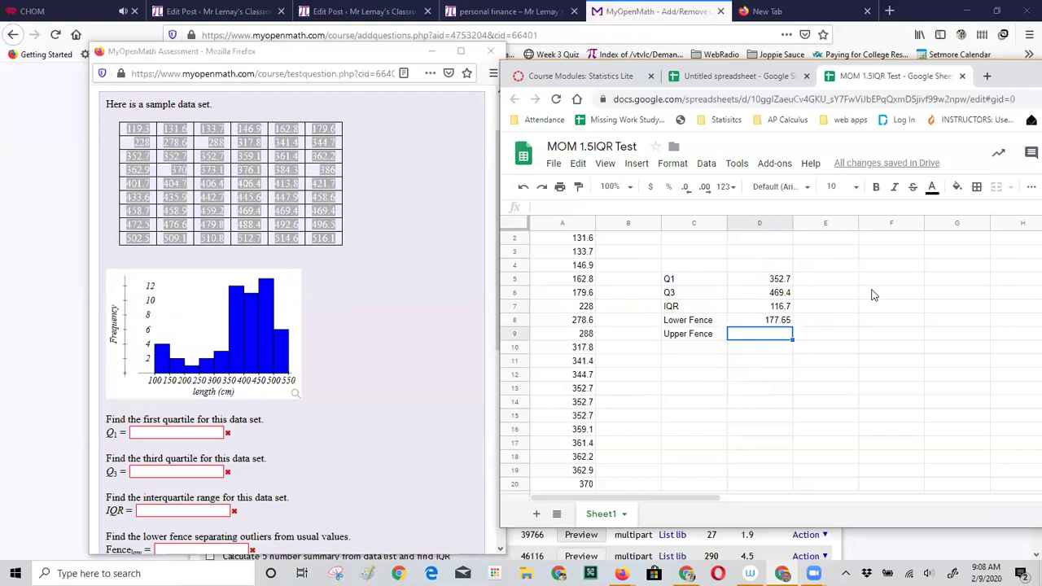
- Enter the formula =D6+1.5*D8 for the upper fence in D9 and bring the question's answer fields into view
type("=")
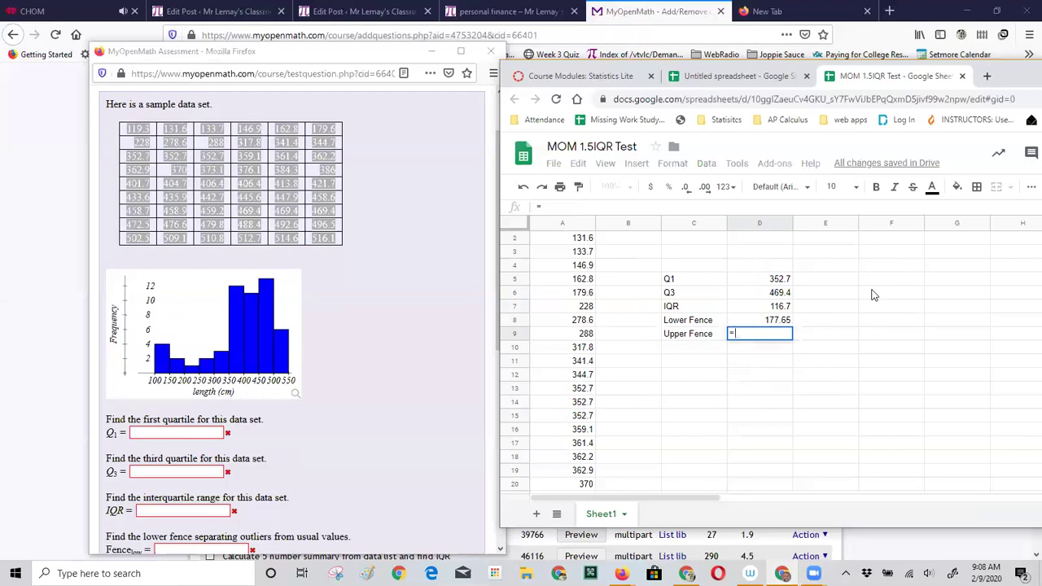
left_click(775, 294)
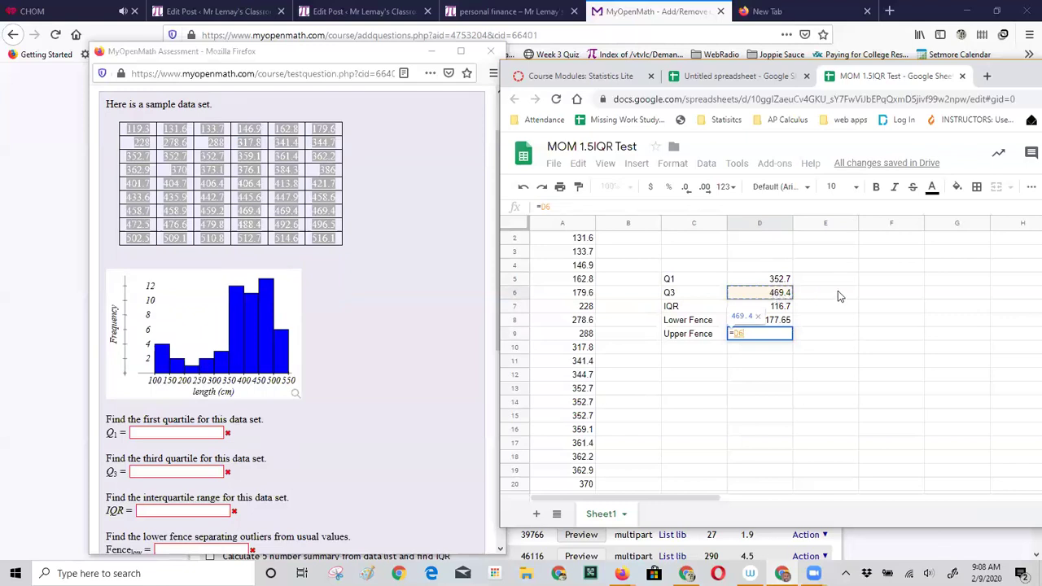
type("+1.5")
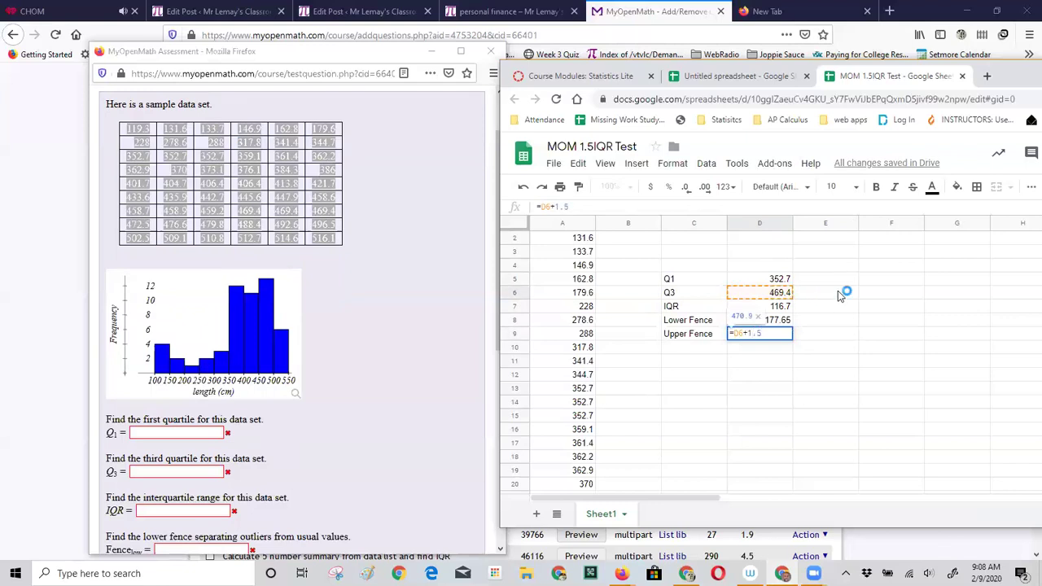
type("*")
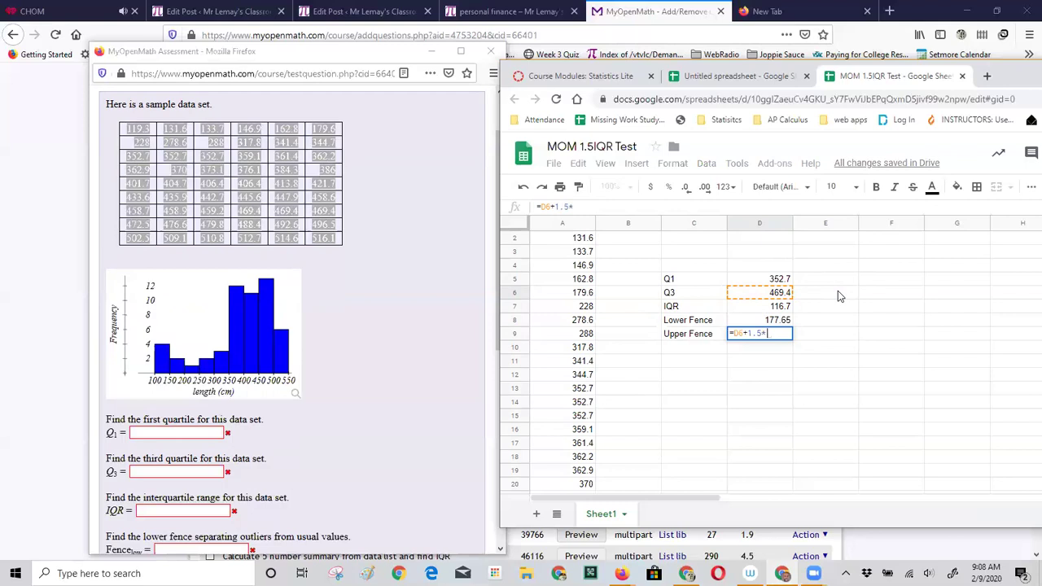
left_click(765, 322)
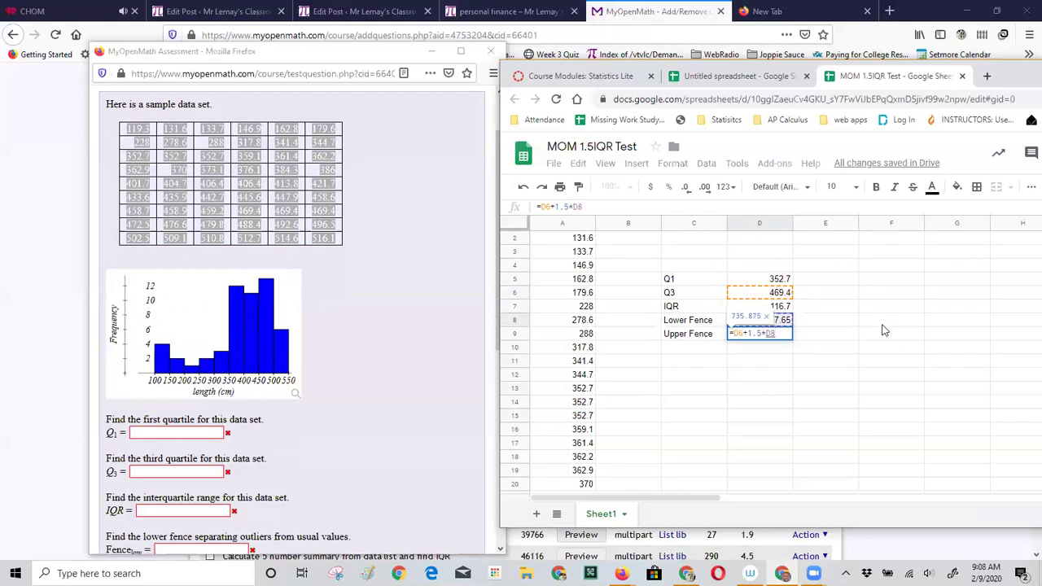
key("Return")
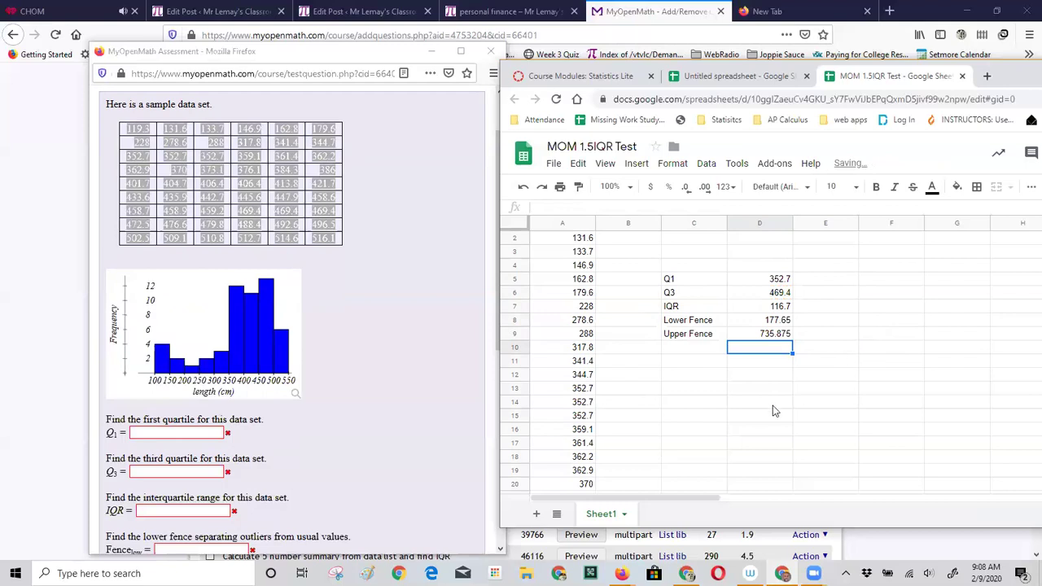
scroll(460, 380, "down", 5)
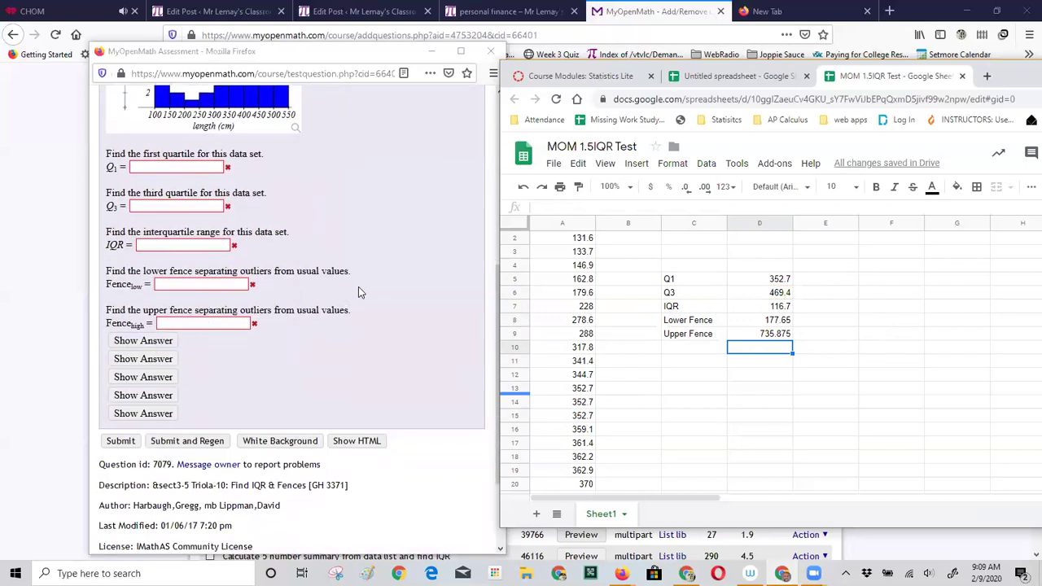
- Reveal the MyOpenMath question's answers for Q1, Q3, IQR, lower fence and upper fence to compare with the sheet's results
left_click(160, 345)
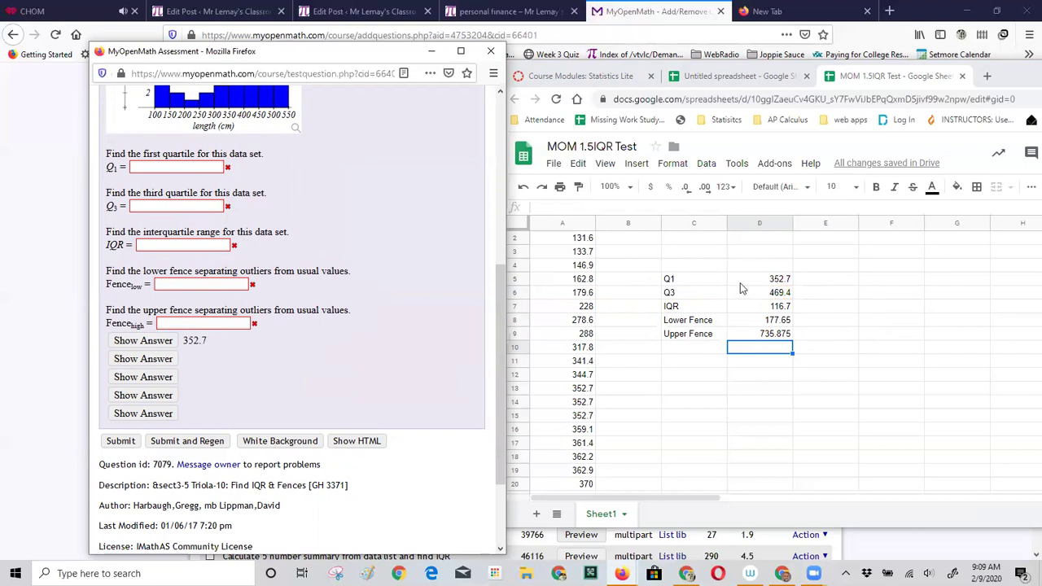
left_click(145, 365)
left_click(147, 379)
left_click(160, 399)
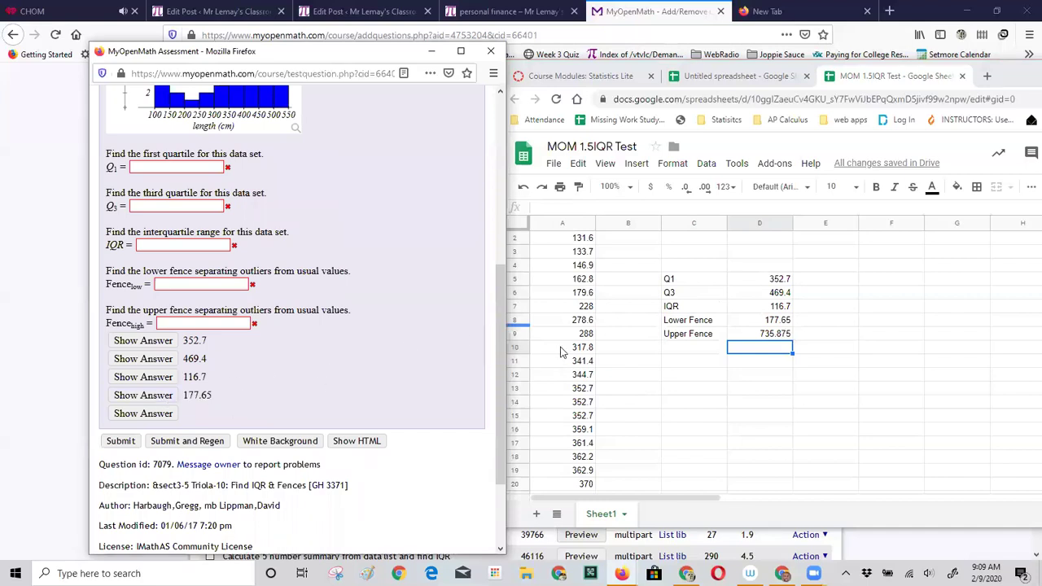
left_click(153, 415)
- Correct the upper fence formula in D9 to =D6+1.5*D7 so it uses the interquartile range
left_click(757, 335)
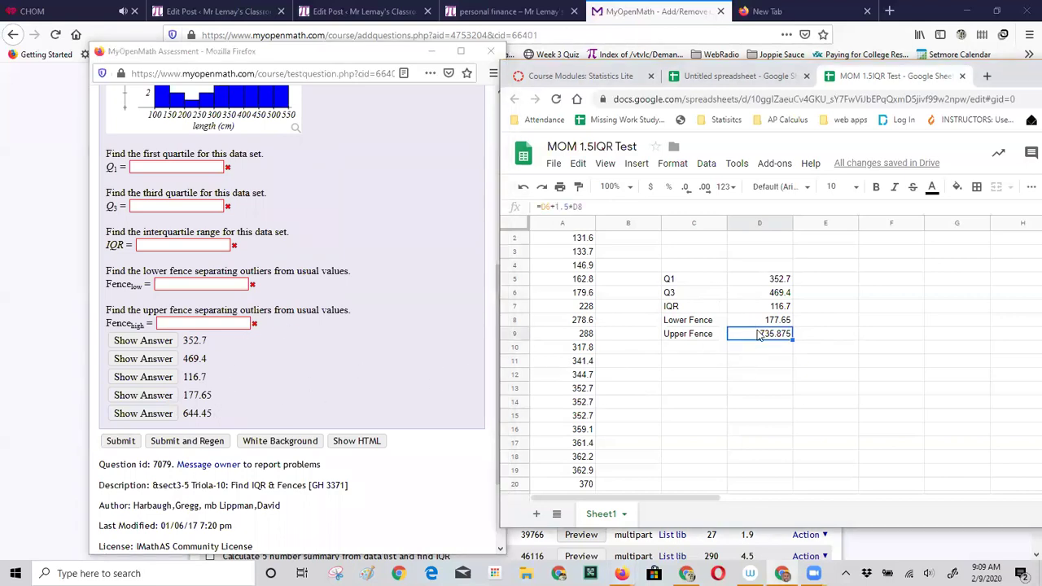
left_click(612, 207)
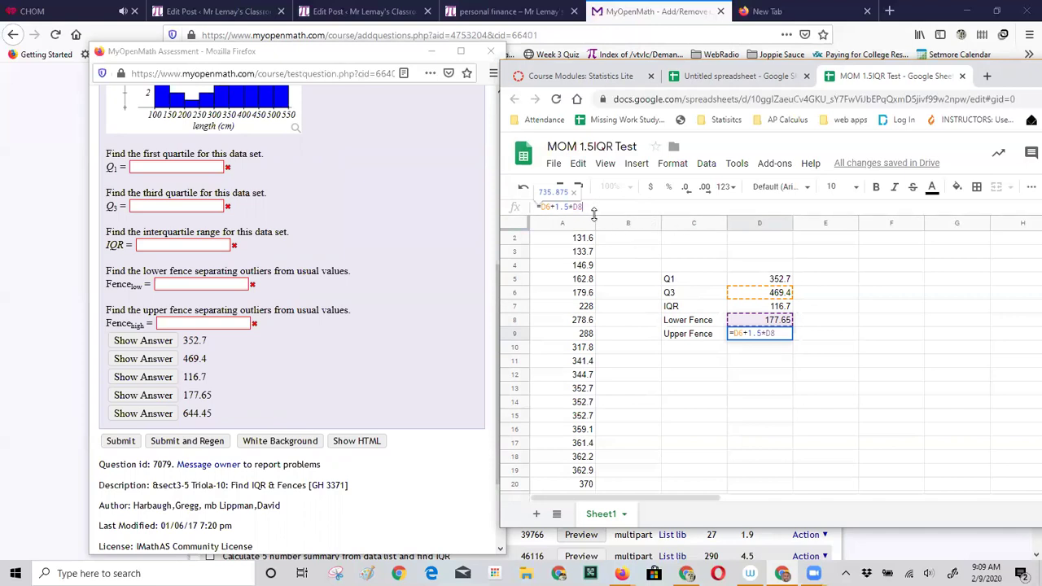
key("BackSpace")
key("BackSpace")
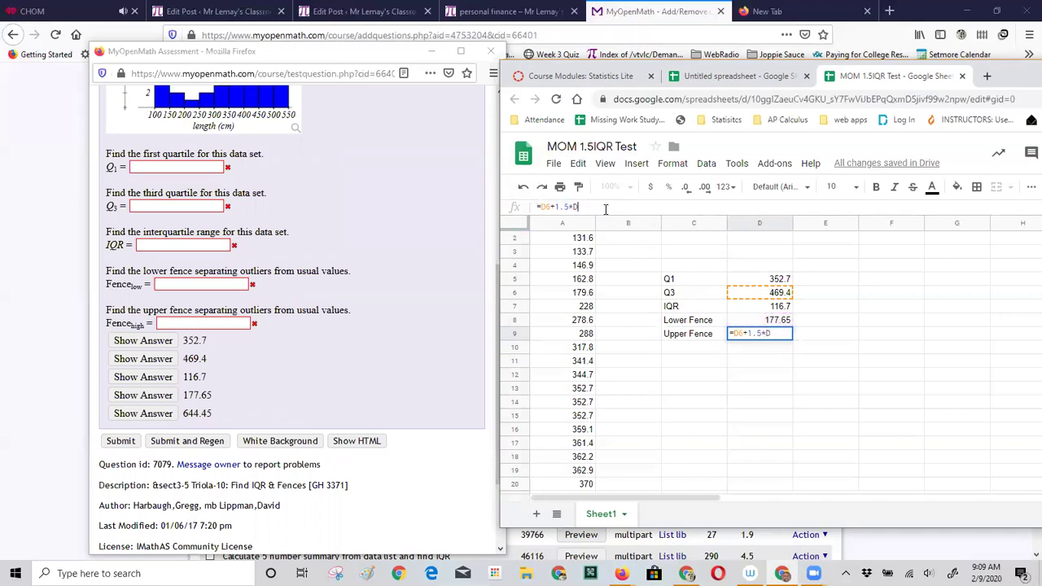
left_click(770, 308)
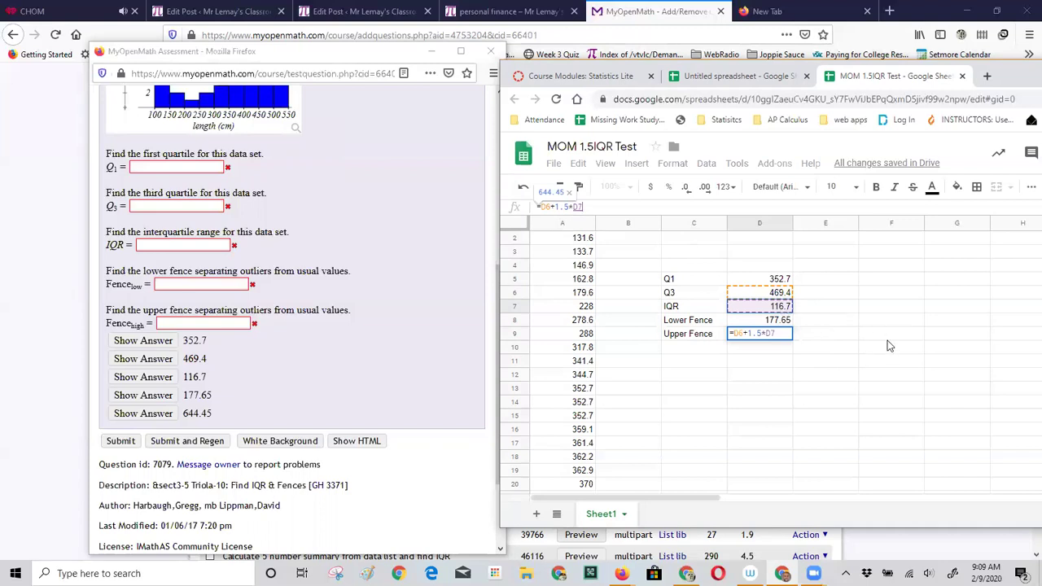
key("Return")
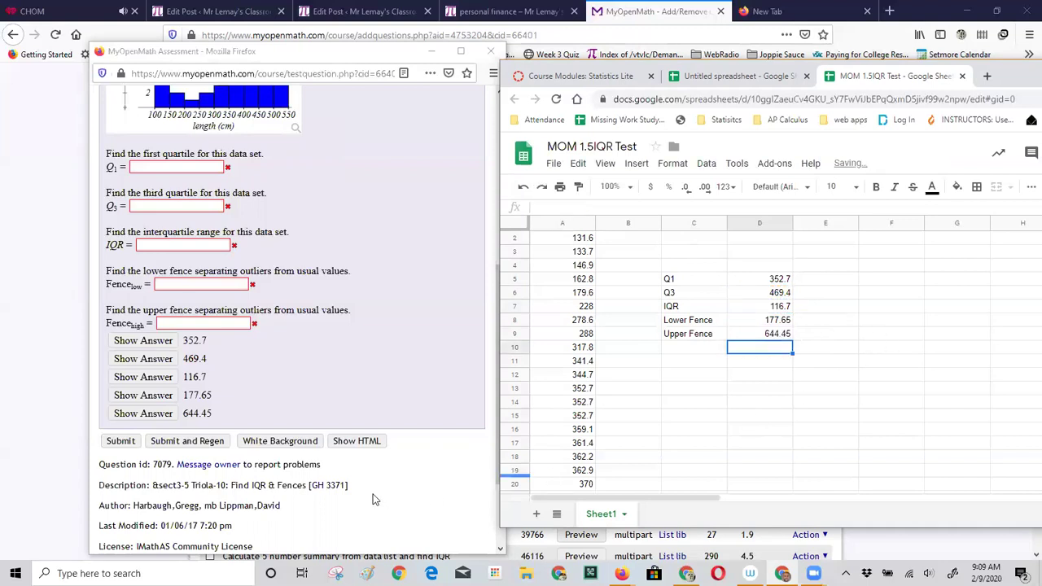